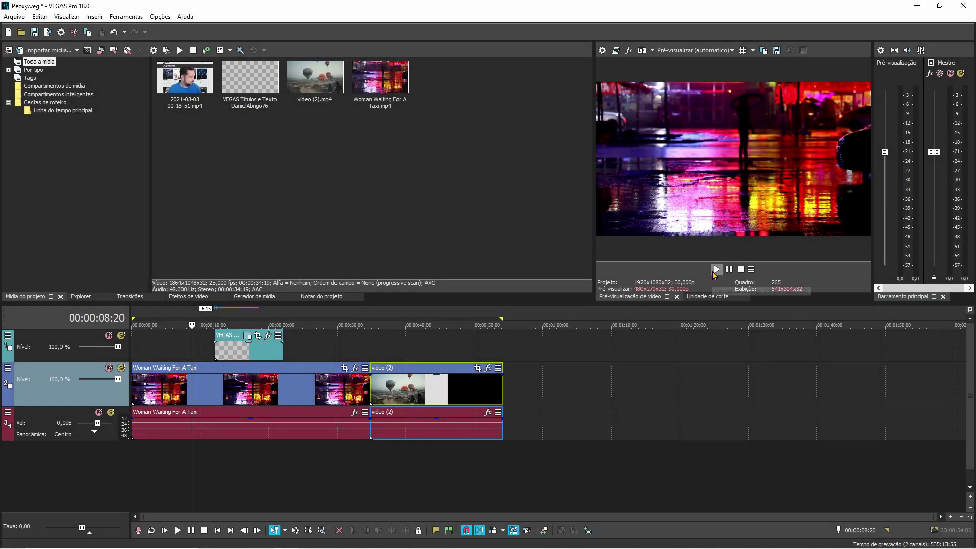
Step: Play the timeline preview through the start of the title clip and pause playback
left_click(715, 270)
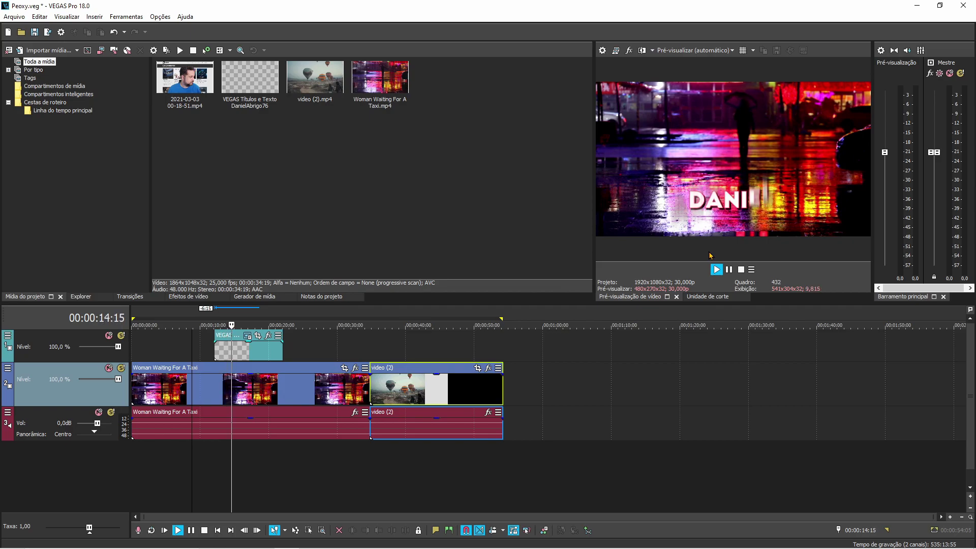
left_click(732, 272)
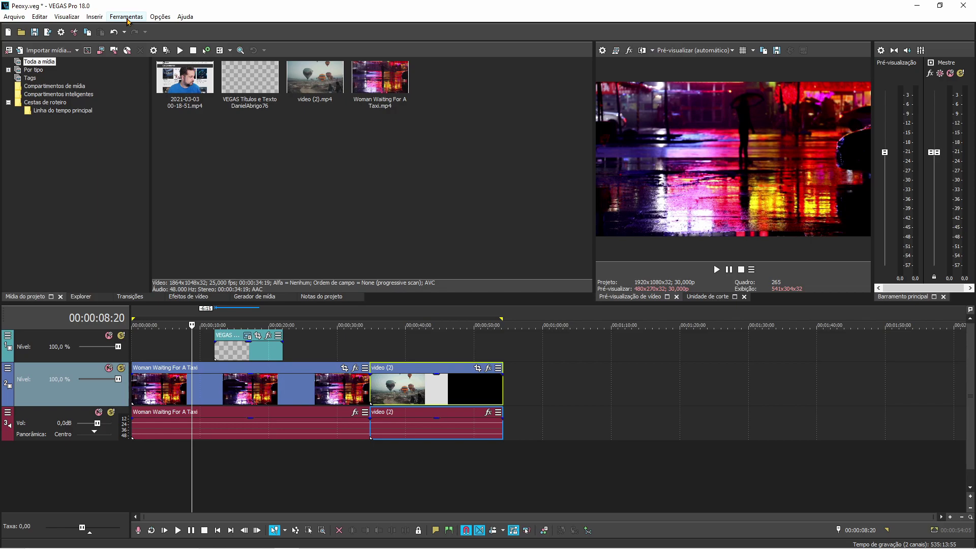
left_click(127, 17)
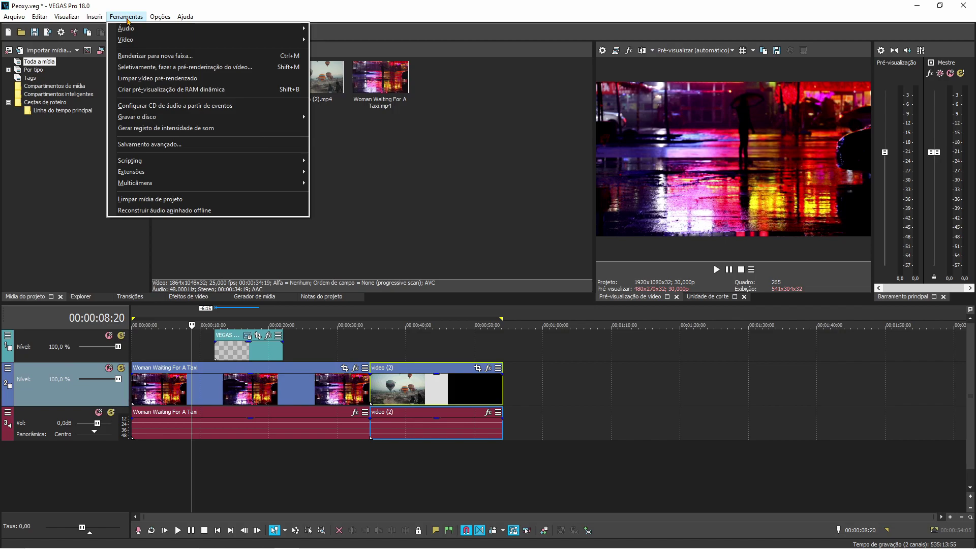
key("Escape")
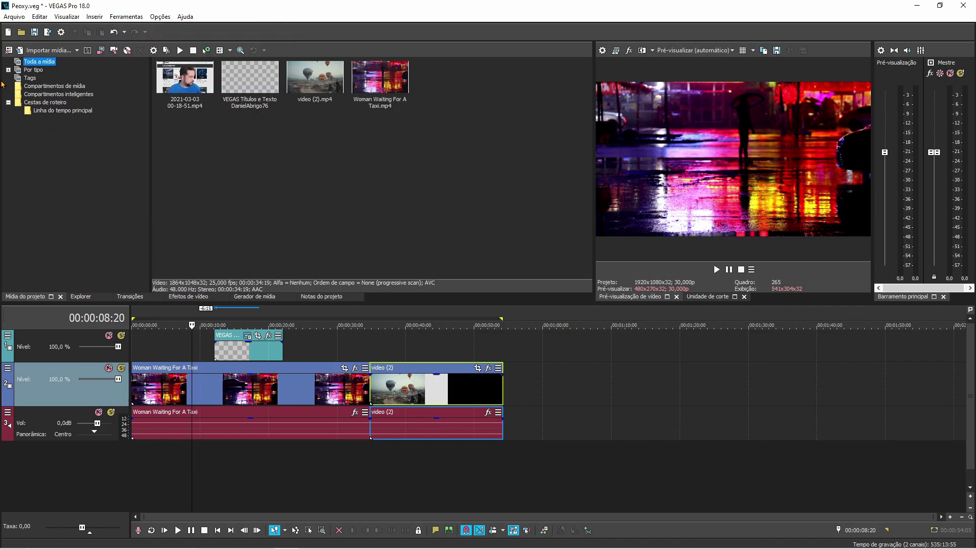
Step: Open the project properties and review the video width, height and frame rate
left_click(20, 19)
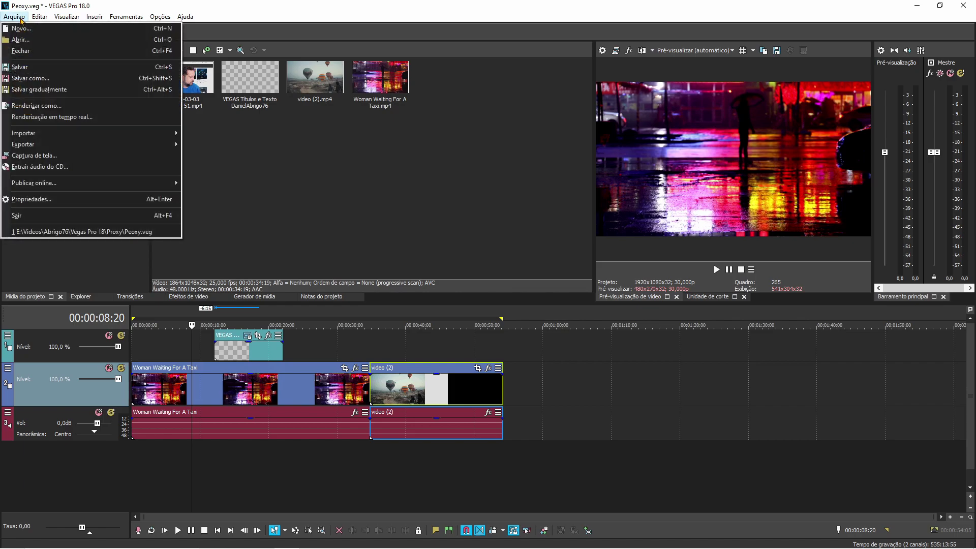
left_click(71, 198)
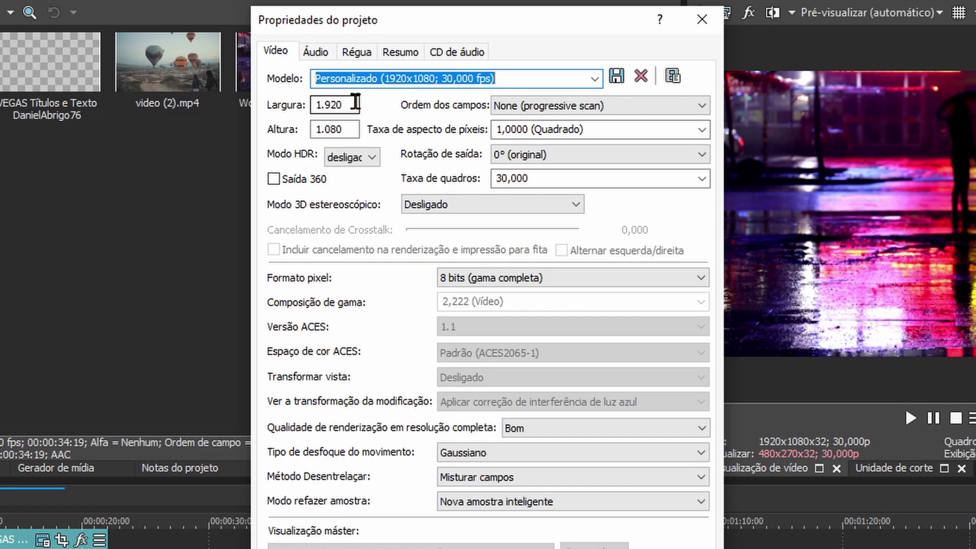
left_click_drag(353, 105, 288, 108)
left_click(346, 128)
left_click_drag(346, 127, 305, 126)
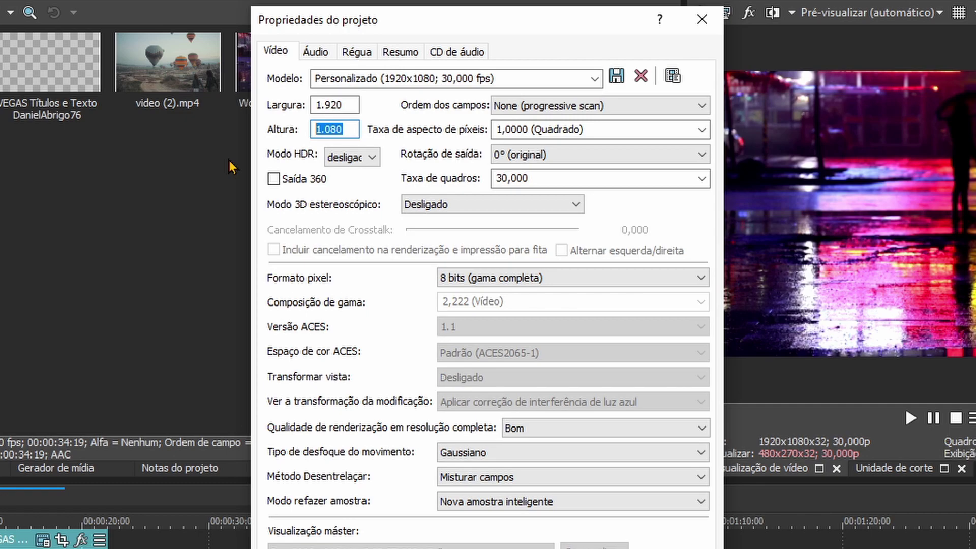
double_click(518, 179)
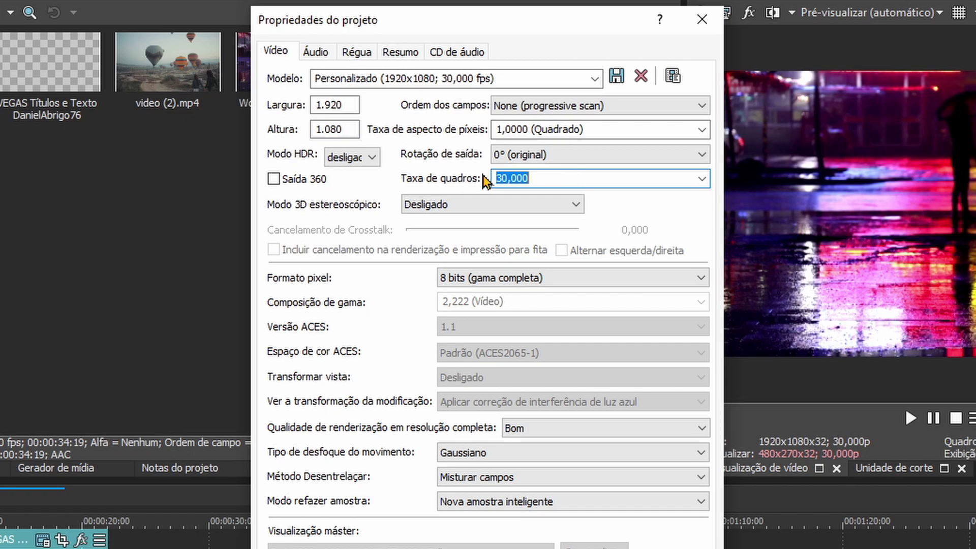
left_click(541, 179)
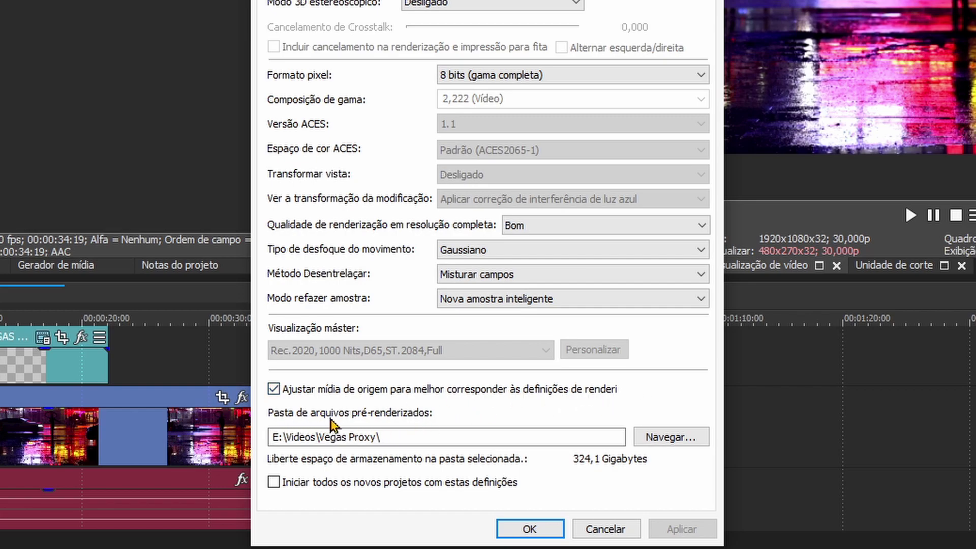
Step: Check the path of the pre-rendered files folder in the project properties
left_click(414, 438)
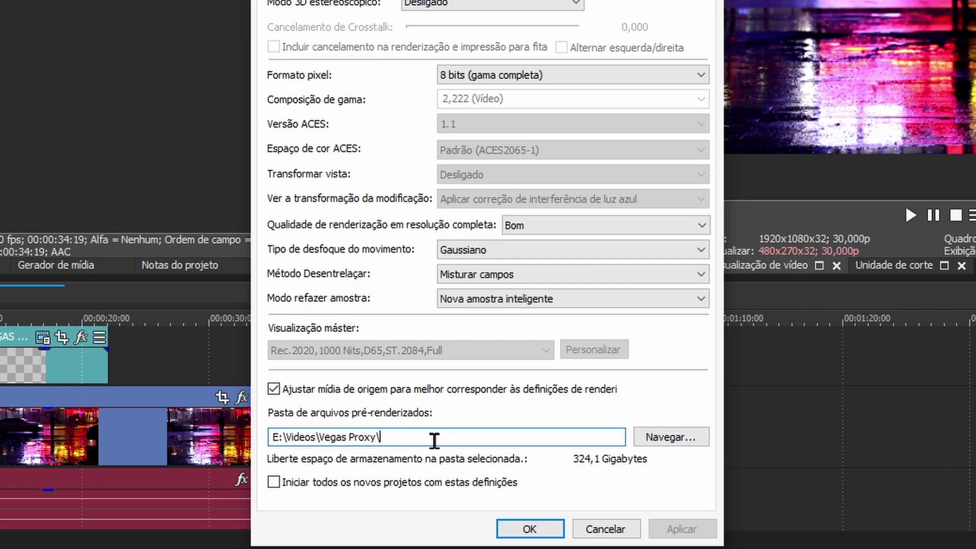
left_click_drag(437, 440, 275, 440)
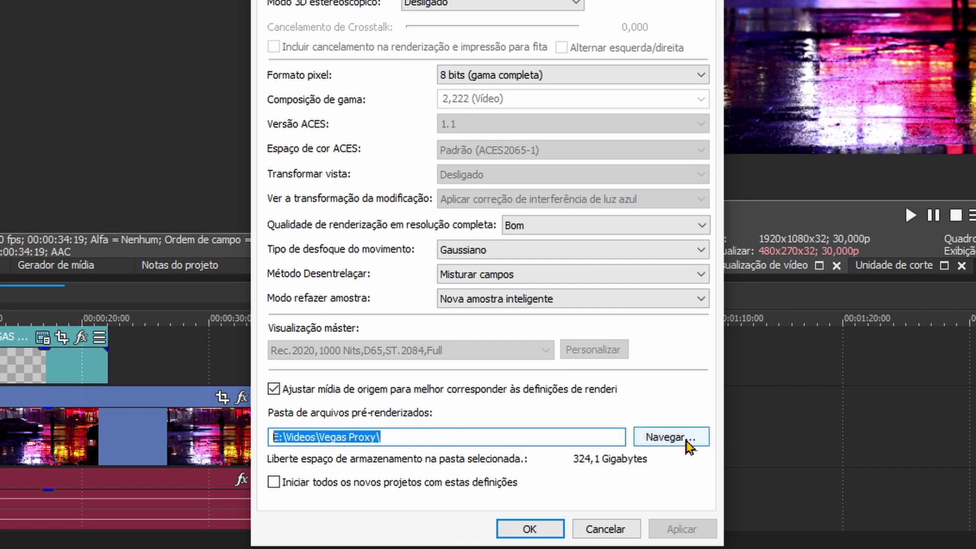
left_click(432, 438)
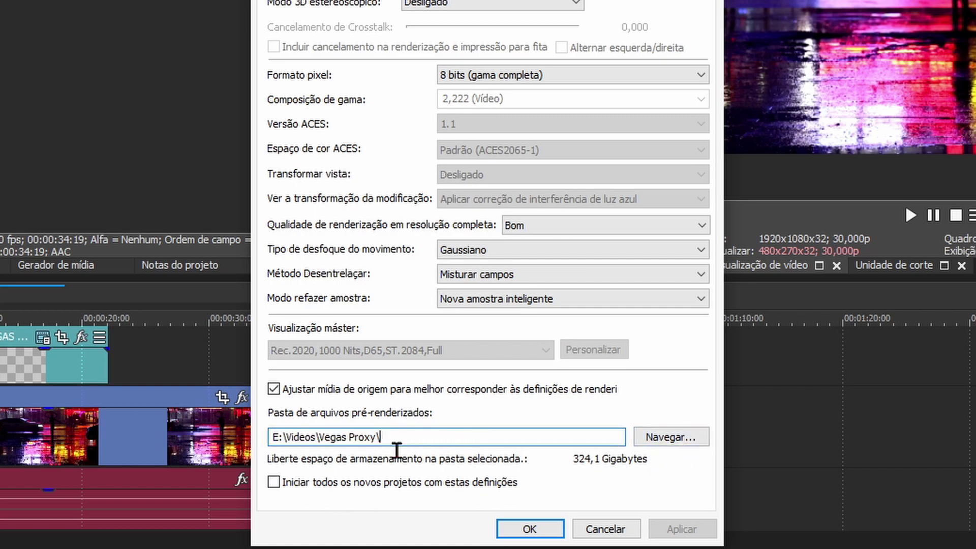
left_click_drag(398, 440, 259, 442)
left_click(297, 440)
left_click(337, 438)
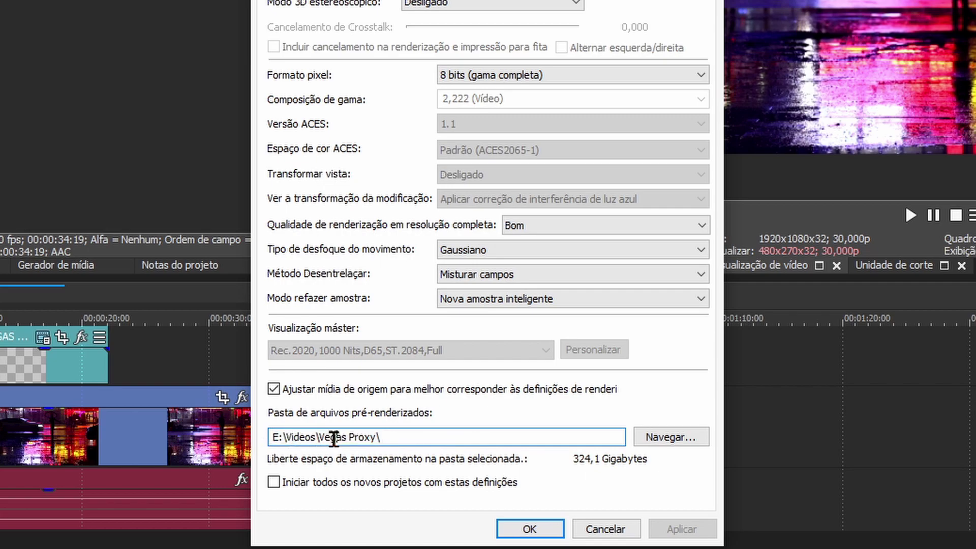
Step: Make all new projects start with these settings, apply the change and close the project properties
left_click(274, 483)
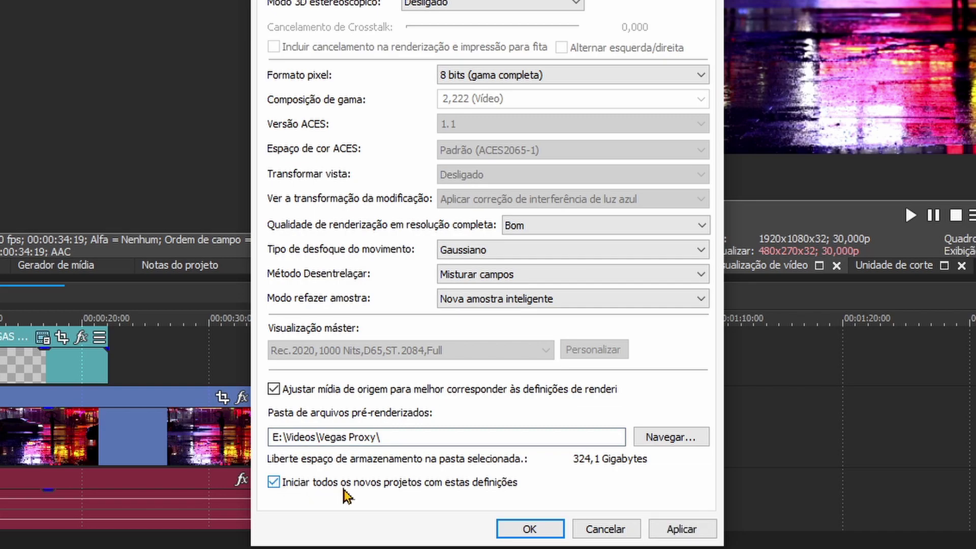
left_click(692, 532)
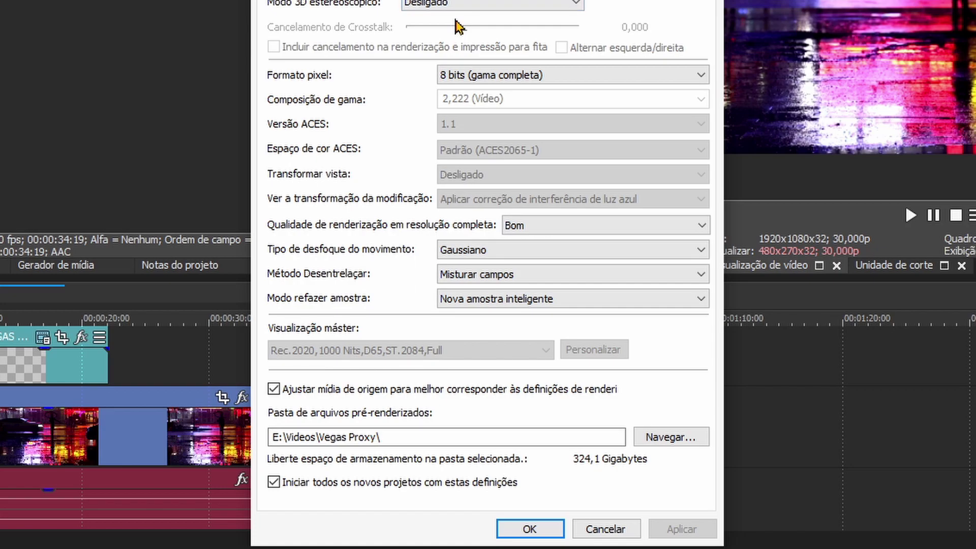
left_click(524, 530)
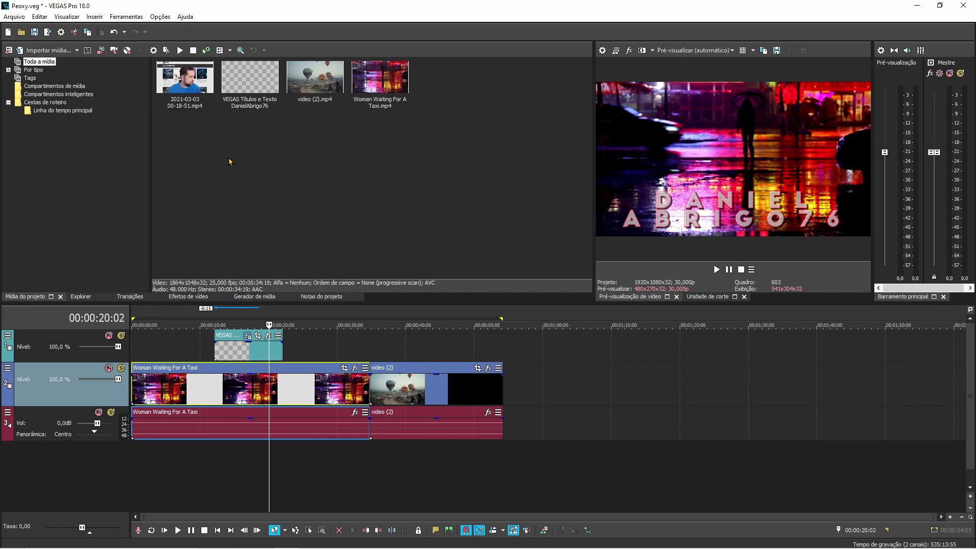
Step: Create a video proxy for video (2).mp4 in the project media and dismiss the information message
left_click(201, 133)
left_click(315, 79)
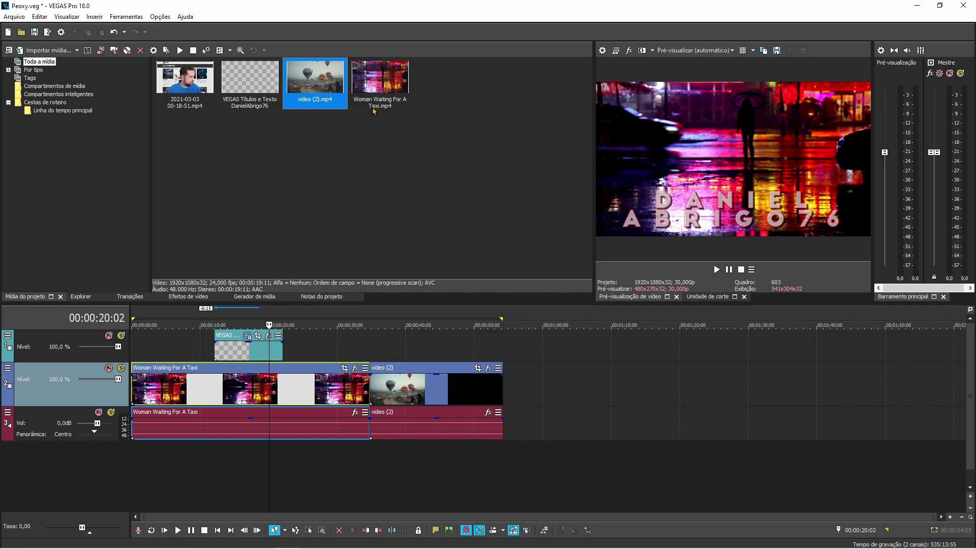
left_click(381, 81)
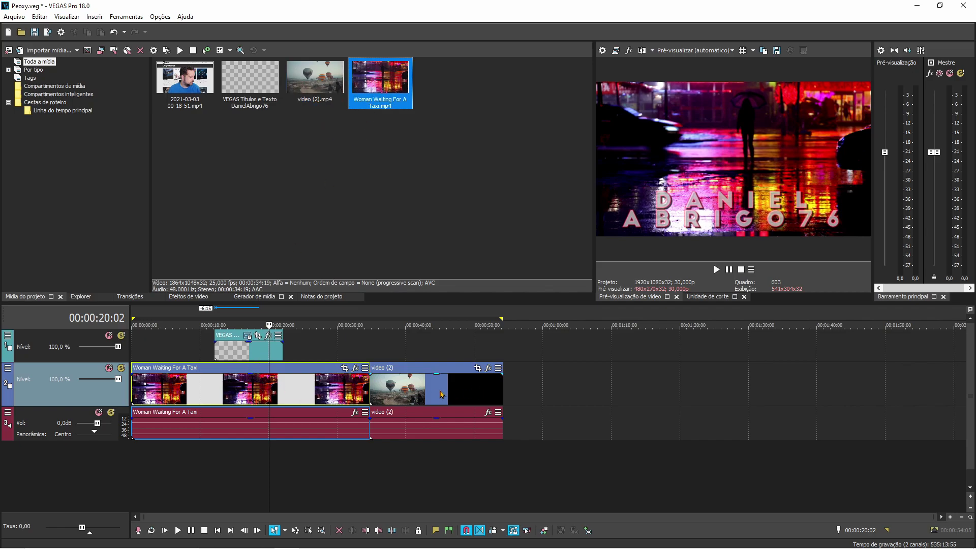
right_click(321, 80)
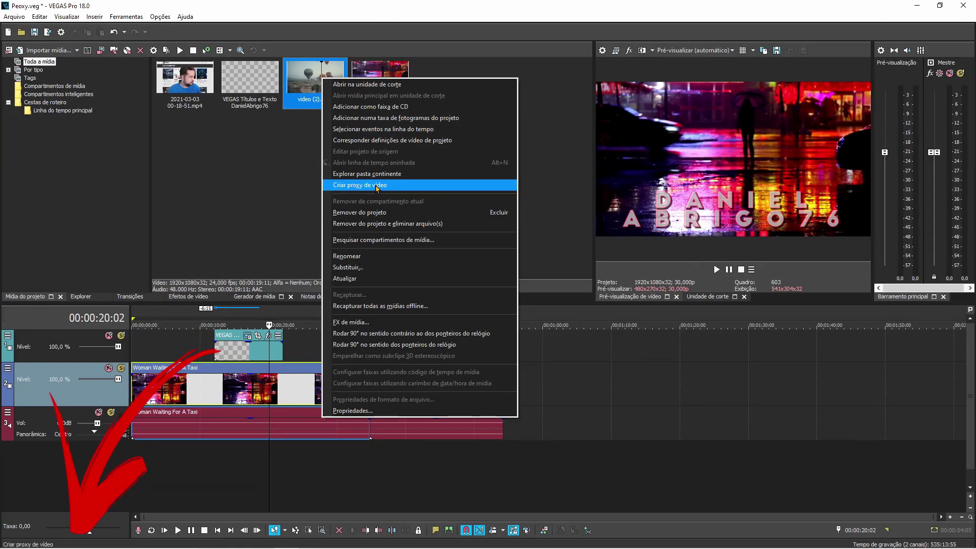
left_click(377, 186)
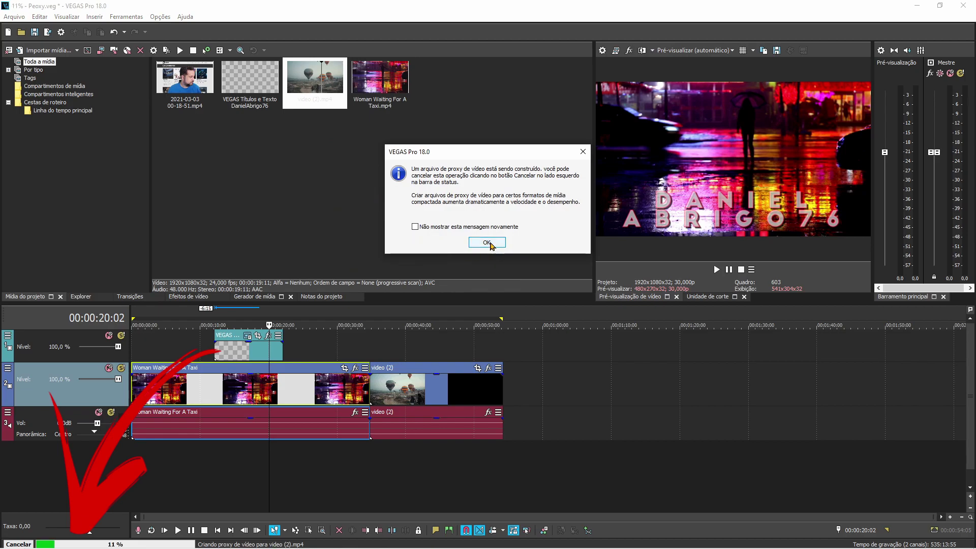
left_click(488, 243)
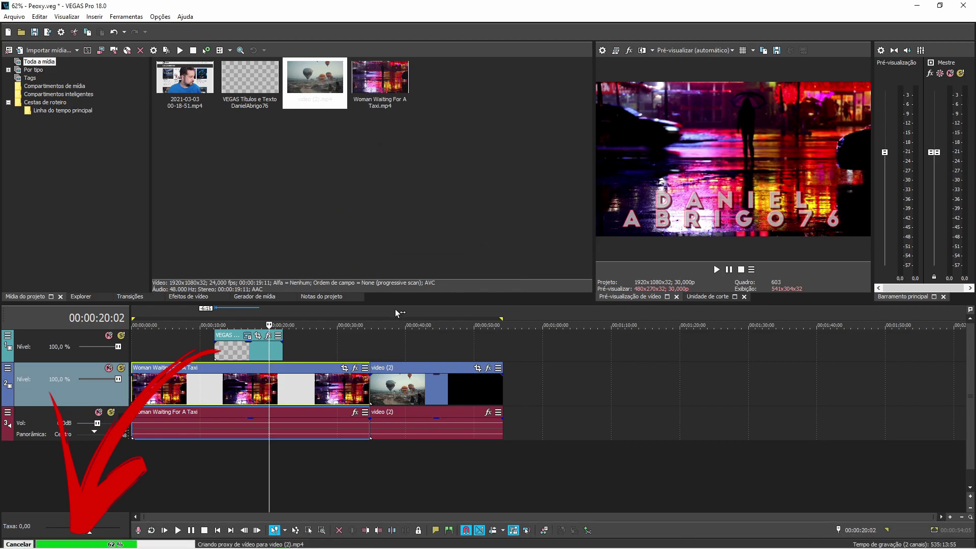
Step: Open the folder containing video (2).mp4 in File Explorer and inspect the .sfk and .sfvp0 files stored with the clips
right_click(312, 83)
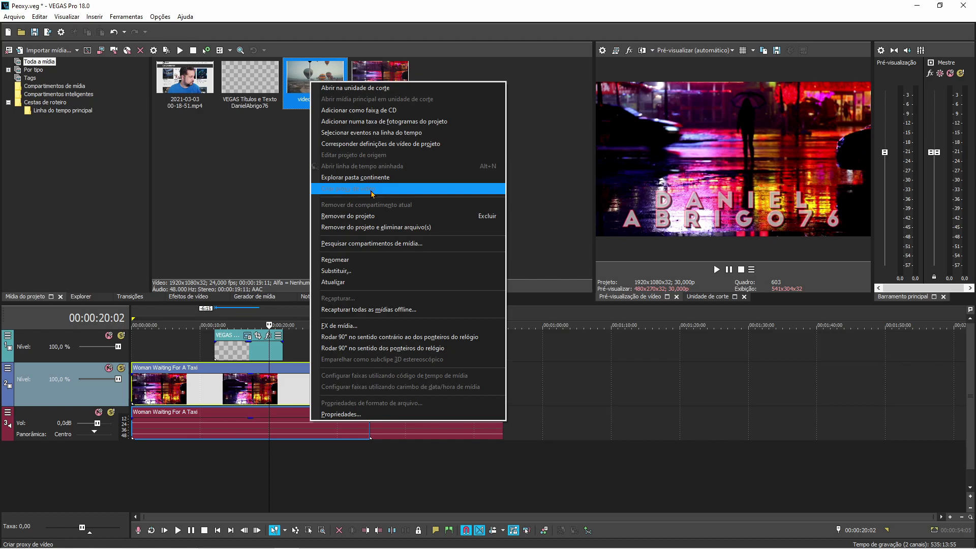
left_click(228, 204)
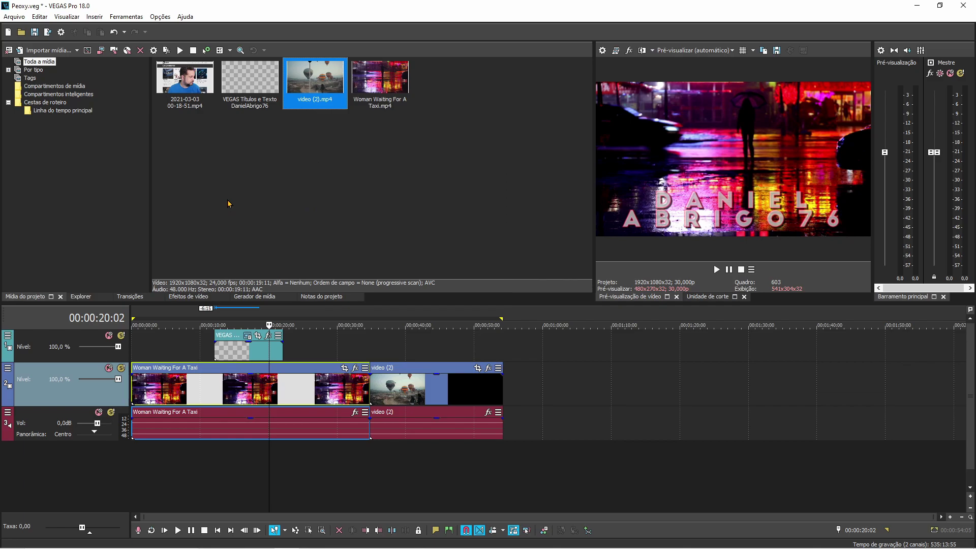
right_click(321, 89)
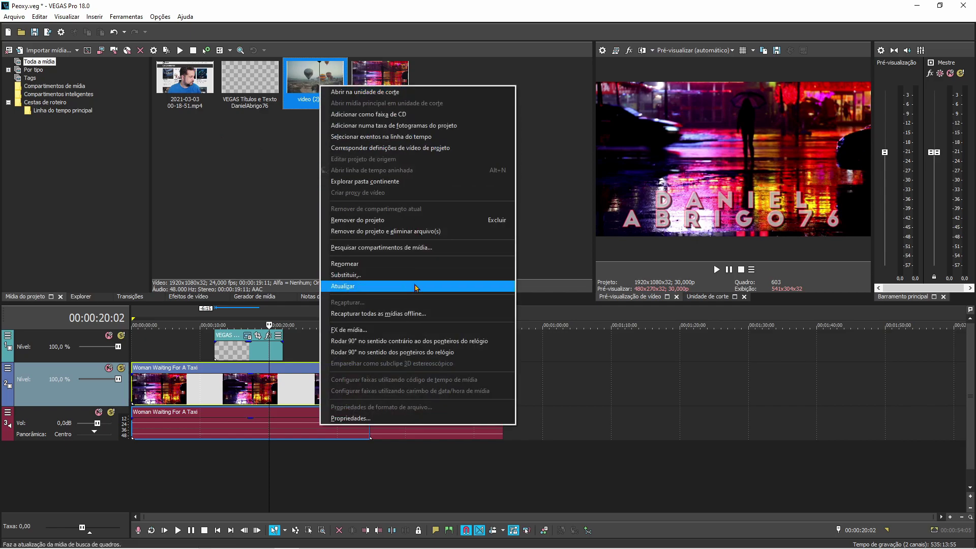
left_click(399, 183)
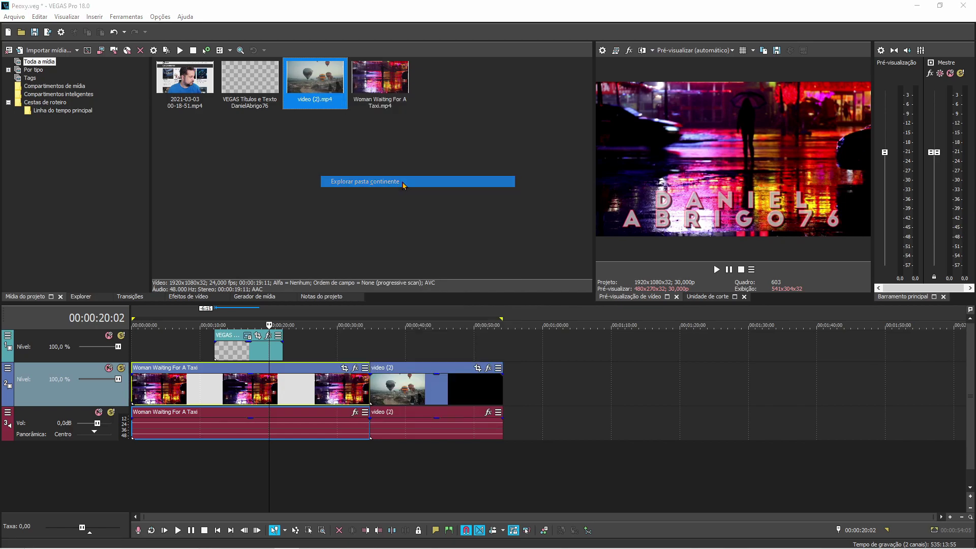
left_click_drag(765, 233, 774, 386)
left_click(566, 265)
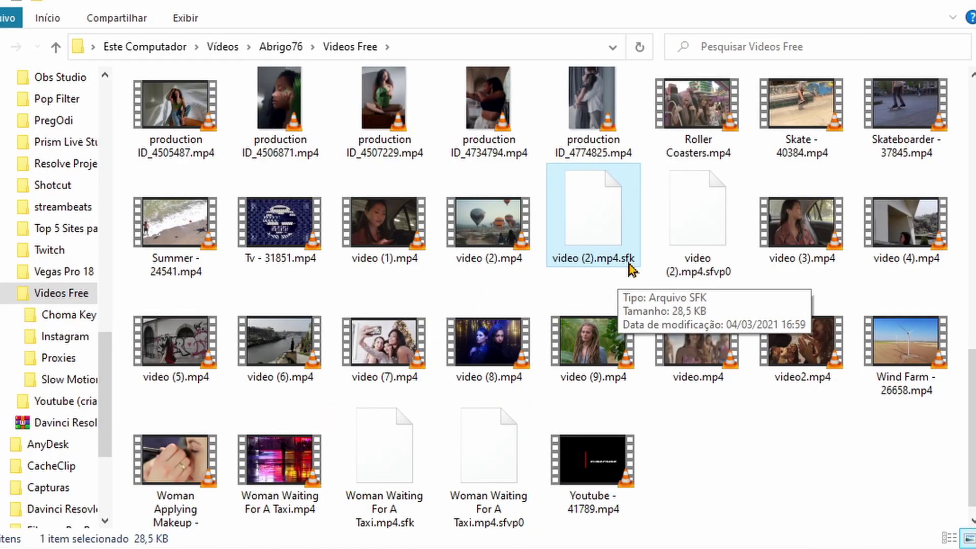
left_click(696, 229)
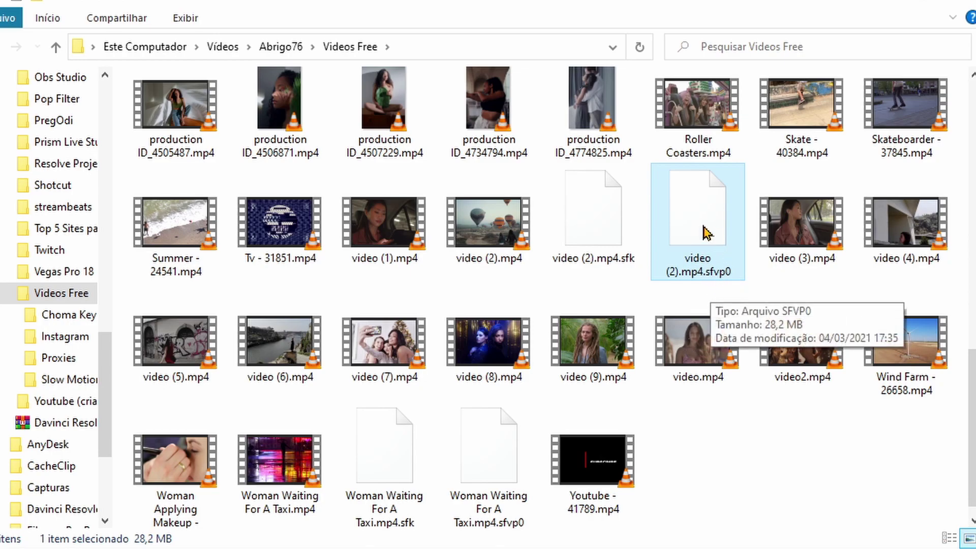
left_click(615, 224)
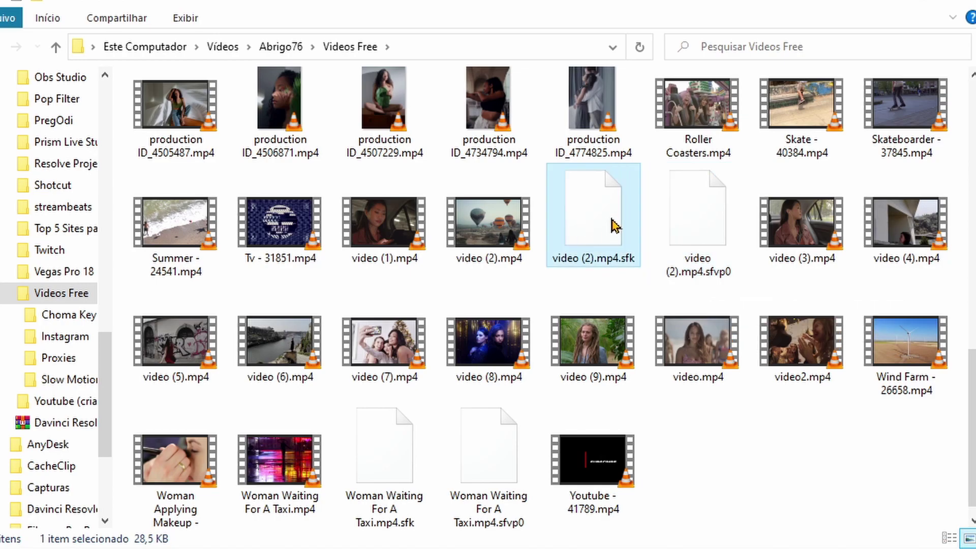
left_click(699, 229)
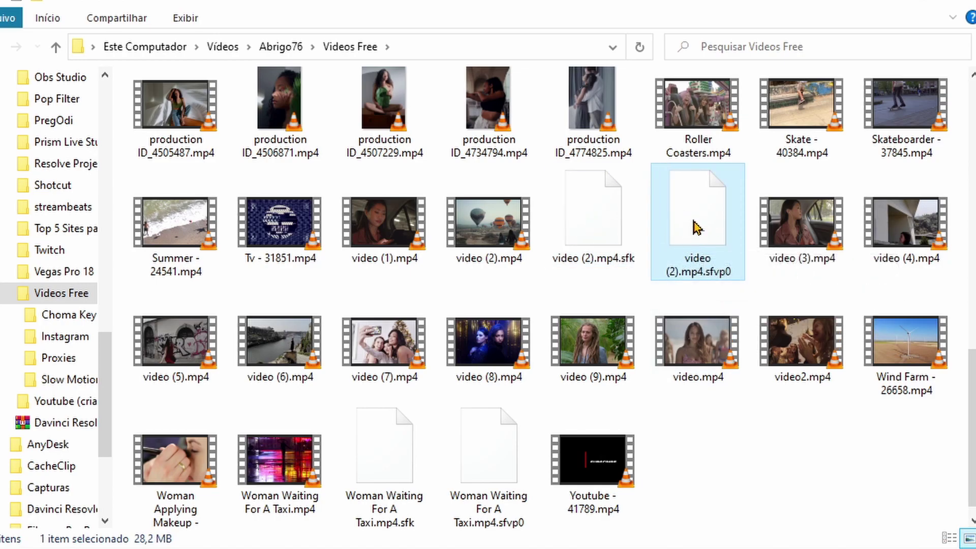
left_click(499, 477)
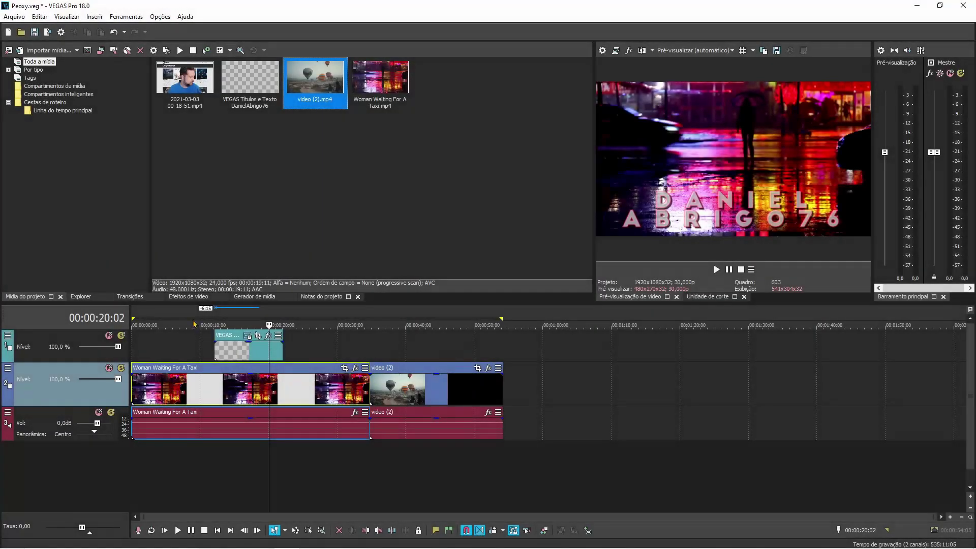
Step: Play the timeline from just before the title and again from near the project's start, stopping during the title
left_click(196, 330)
left_click(719, 272)
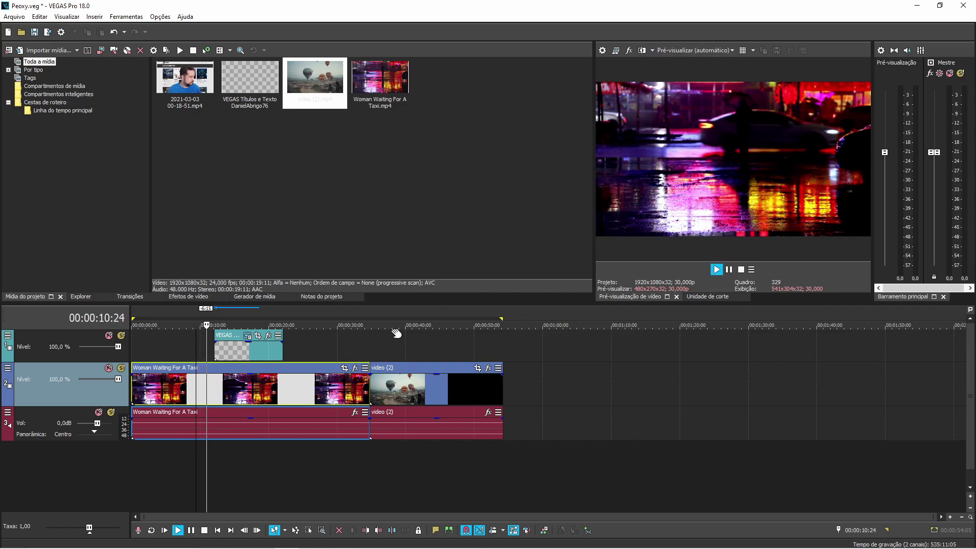
left_click(140, 326)
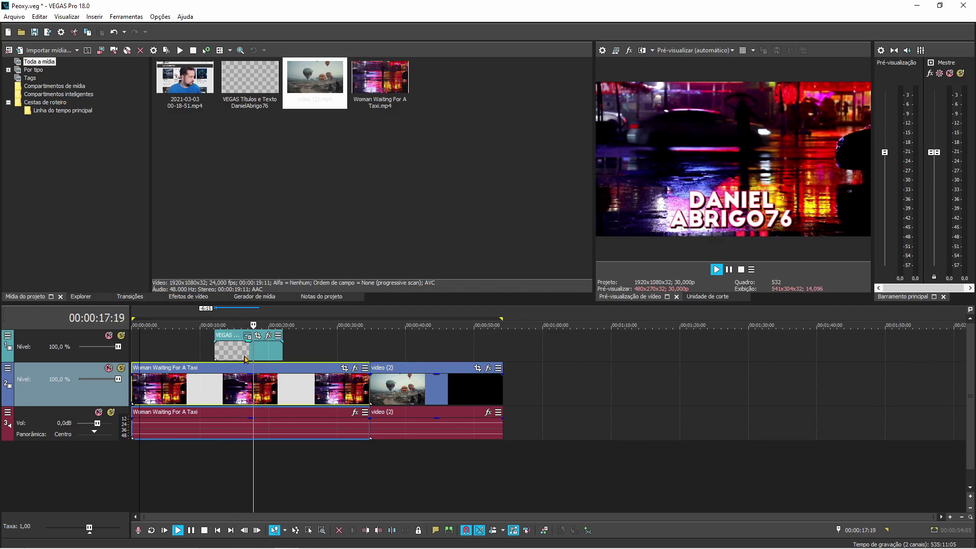
key("space")
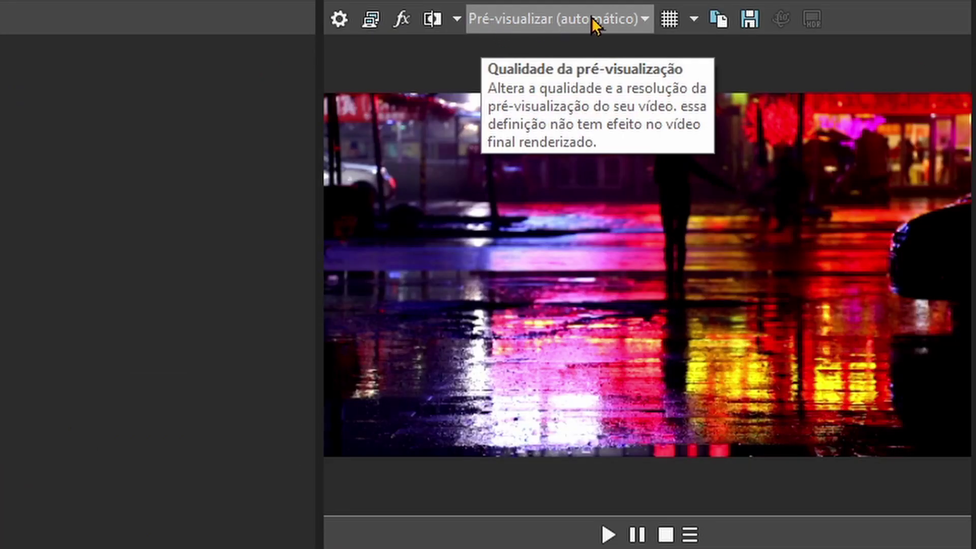
Step: Set the video preview quality to Rascunho at Semínima (quarter) resolution
left_click(618, 26)
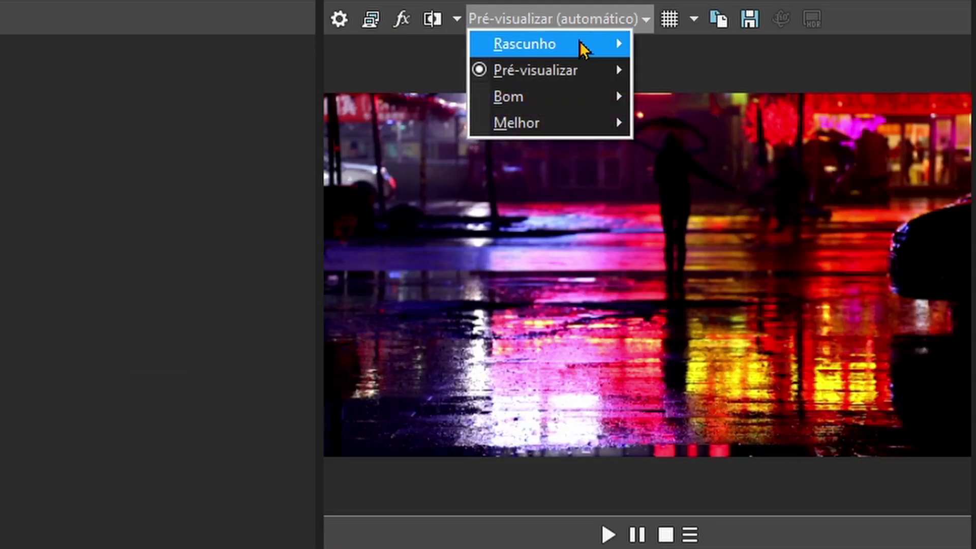
mouse_move(577, 47)
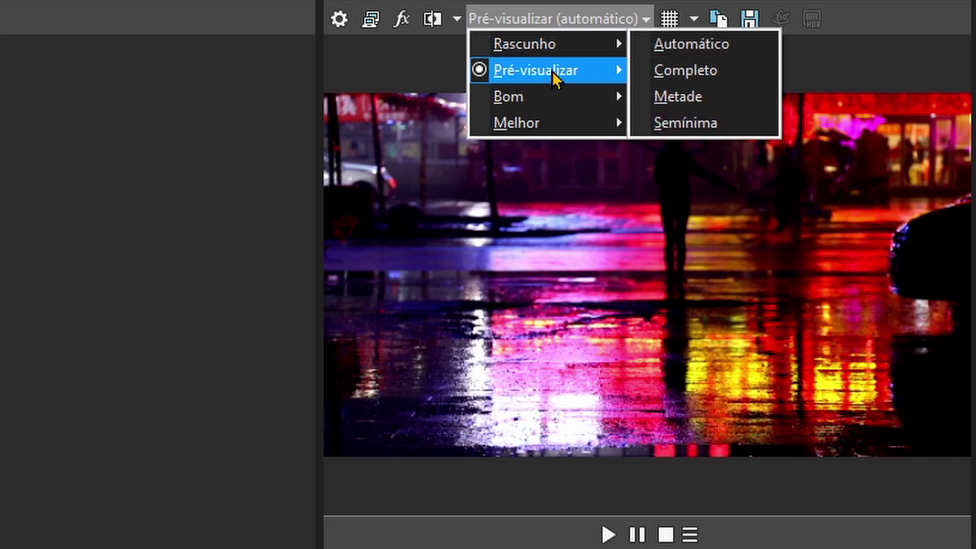
mouse_move(556, 72)
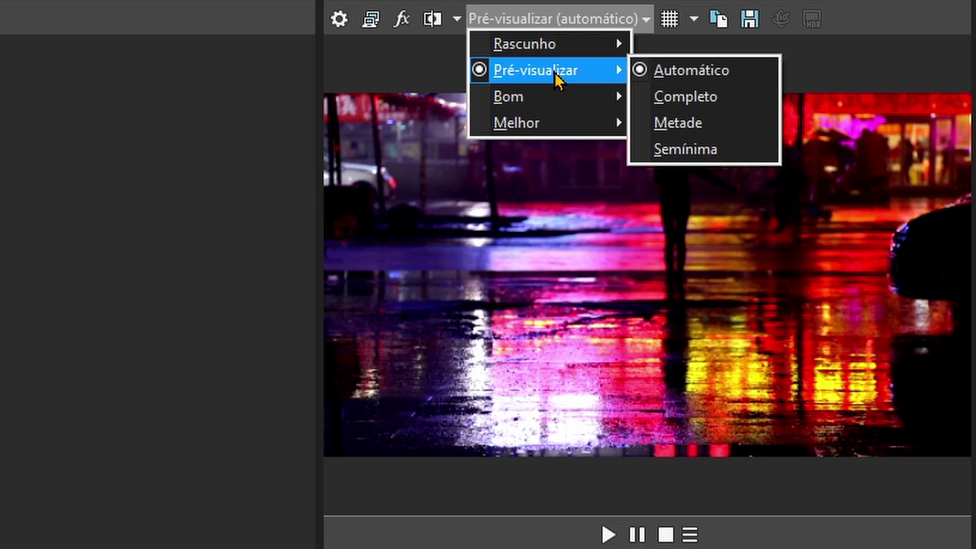
mouse_move(544, 47)
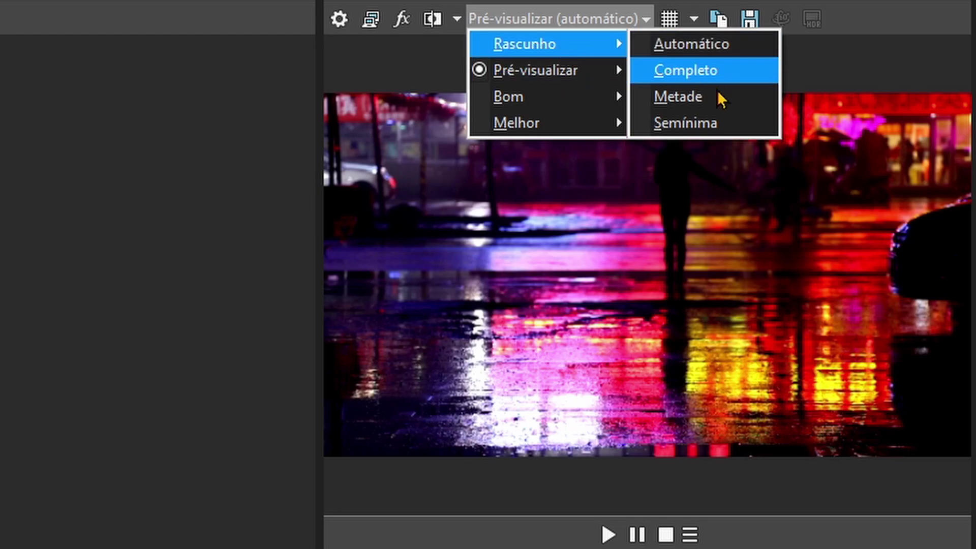
left_click(676, 123)
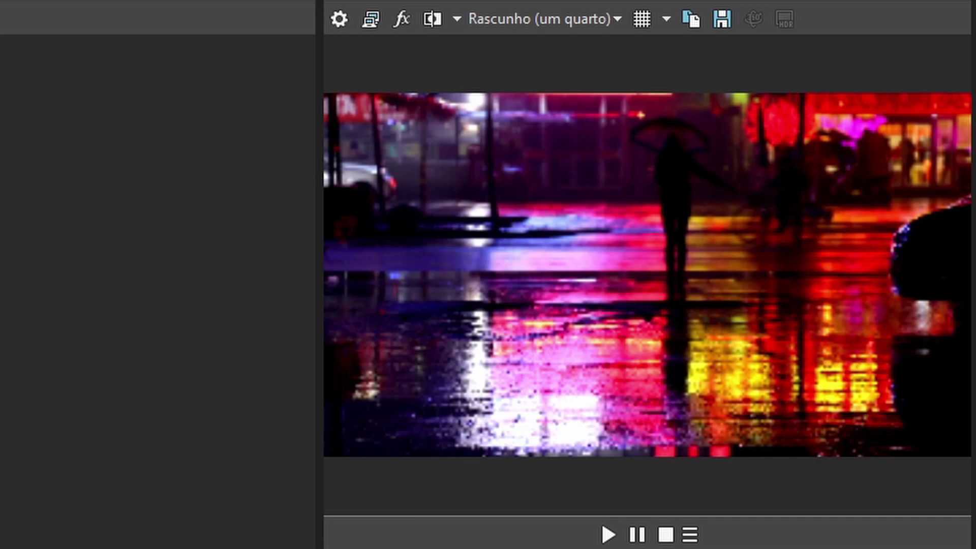
Step: Play the timeline through the title, pause it, and return the preview quality to Pré-visualizar at Automático resolution
left_click(607, 534)
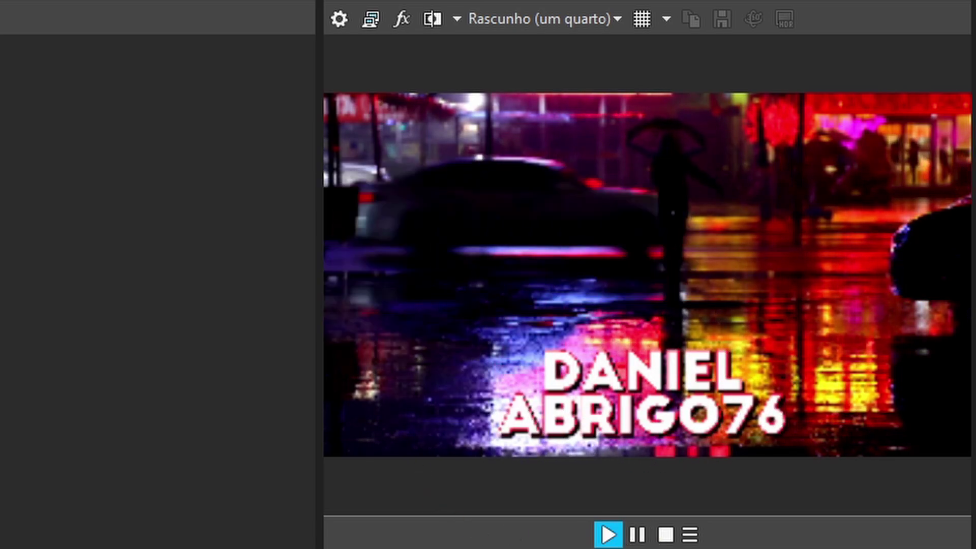
left_click(637, 539)
left_click(579, 20)
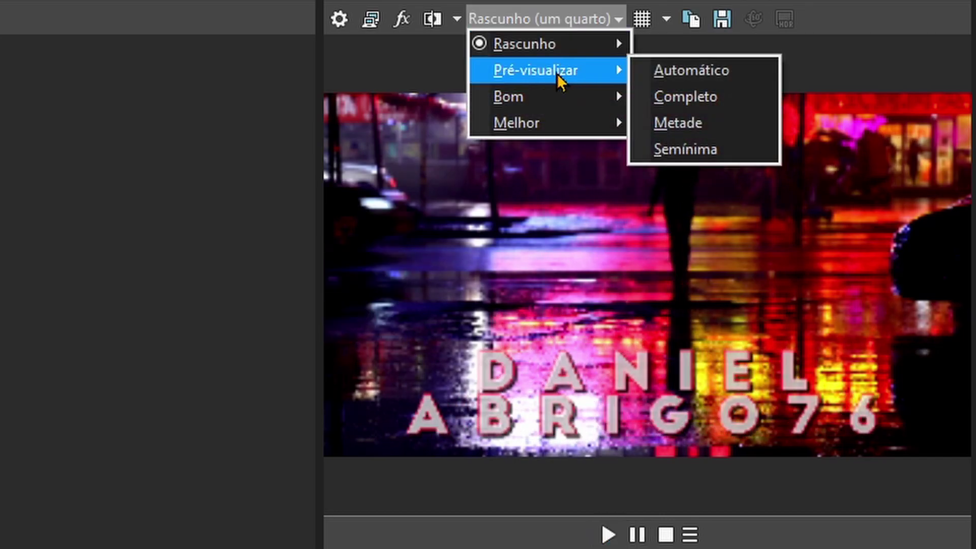
left_click(732, 72)
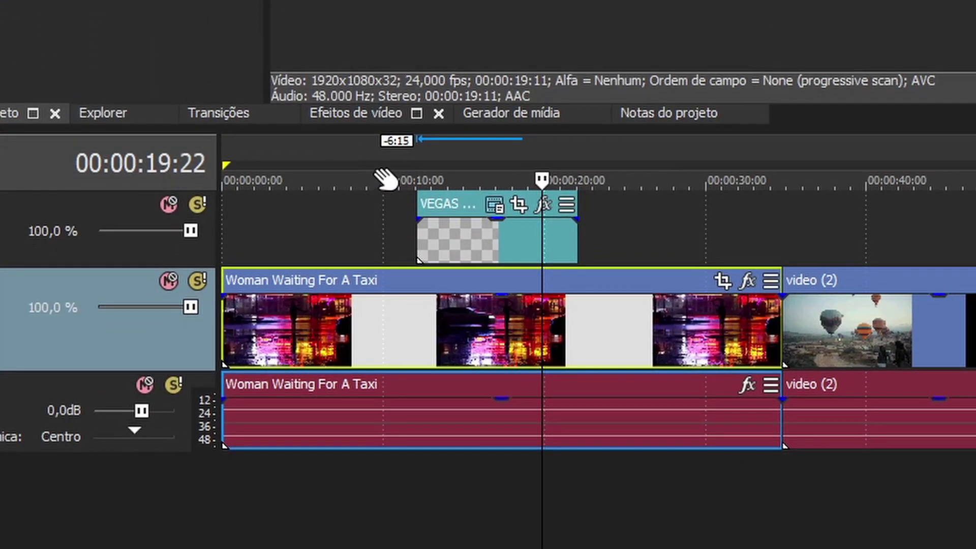
Step: Select the time range around the title, from about 00:00:09:20 to 00:00:23:24, and start a selective video pre-render for it
left_click(198, 324)
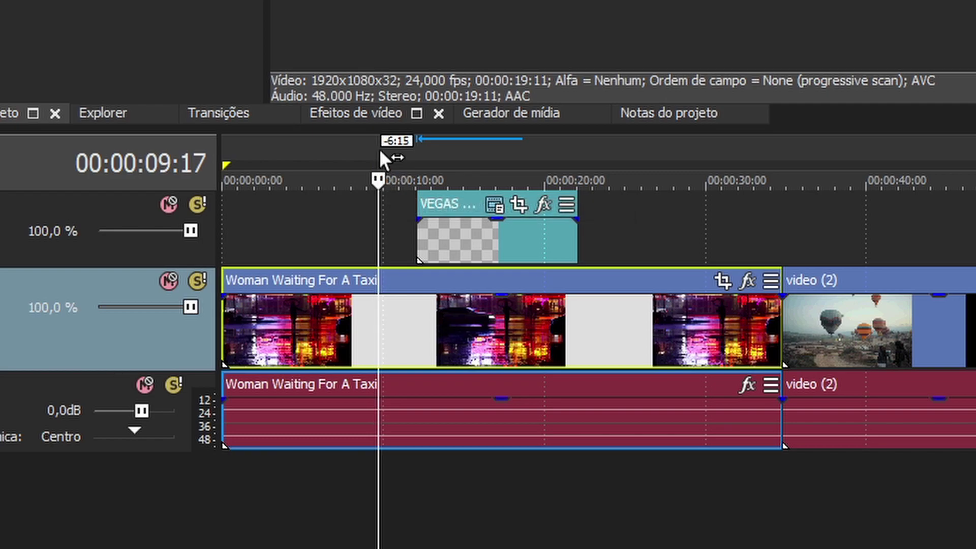
left_click_drag(380, 152, 607, 159)
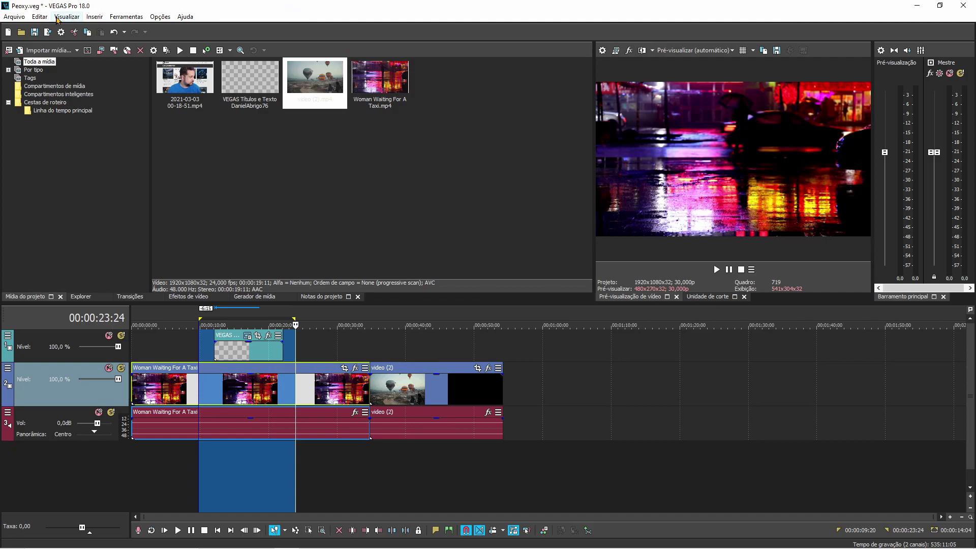
left_click(123, 18)
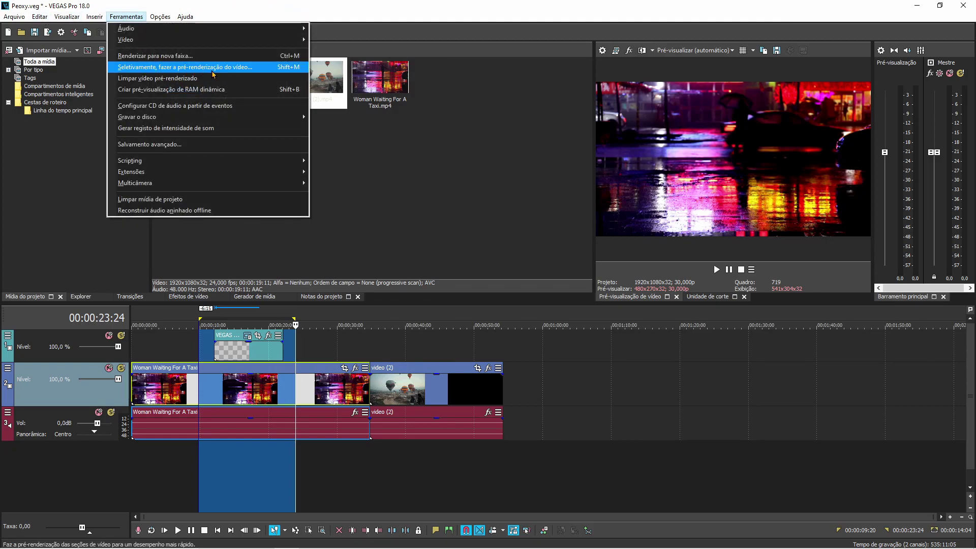
left_click(286, 72)
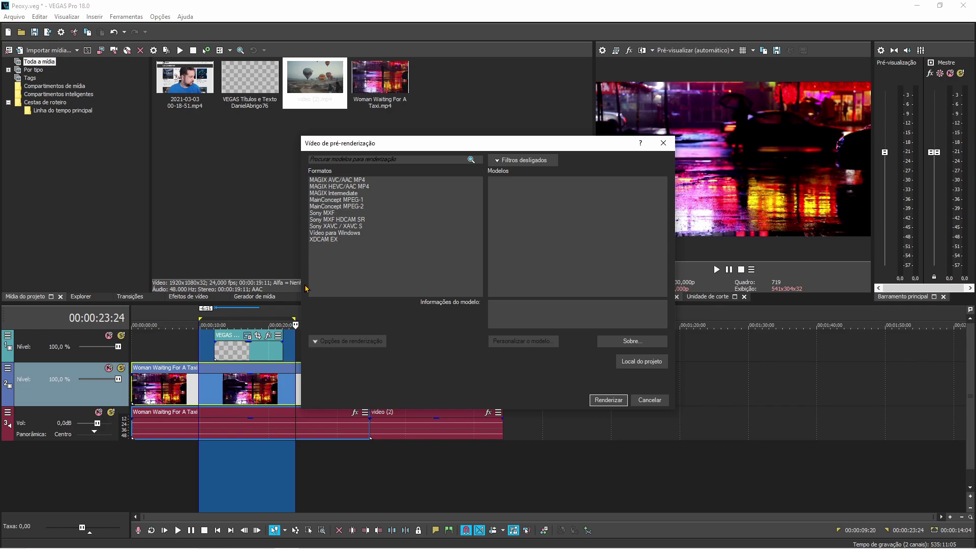
Step: Compare the render templates offered by the MAGIX AVC, MAGIX HEVC, MAGIX Intermediate and MainConcept MPEG formats
left_click(328, 181)
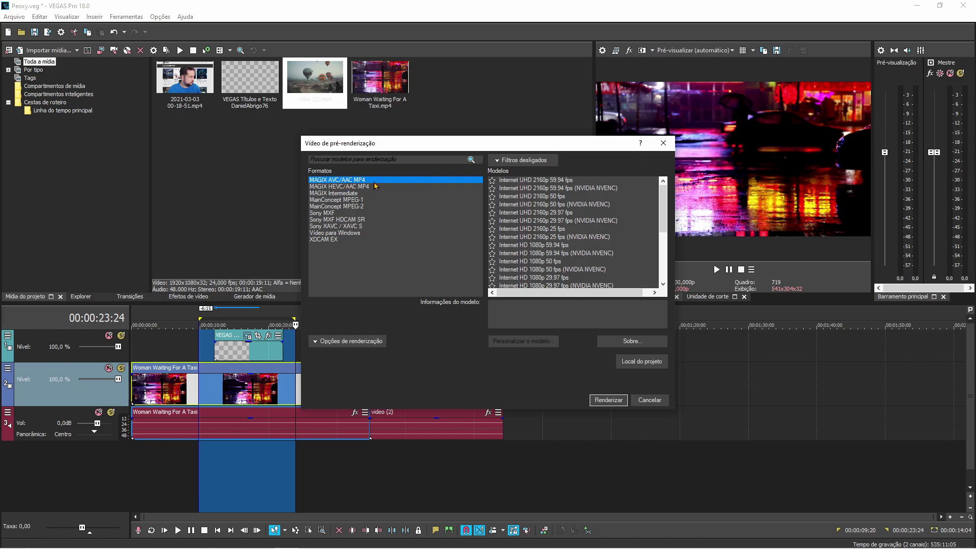
left_click(334, 187)
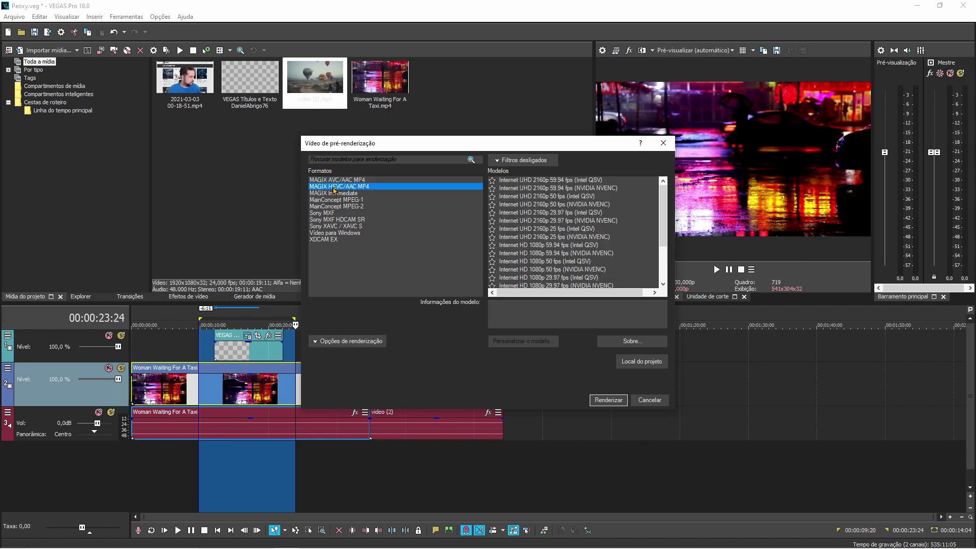
left_click(341, 181)
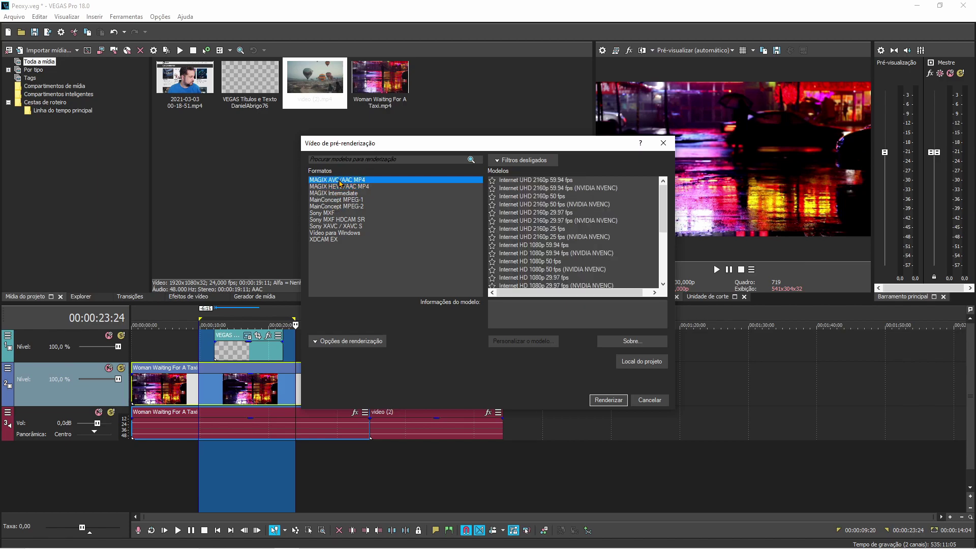
left_click(540, 229)
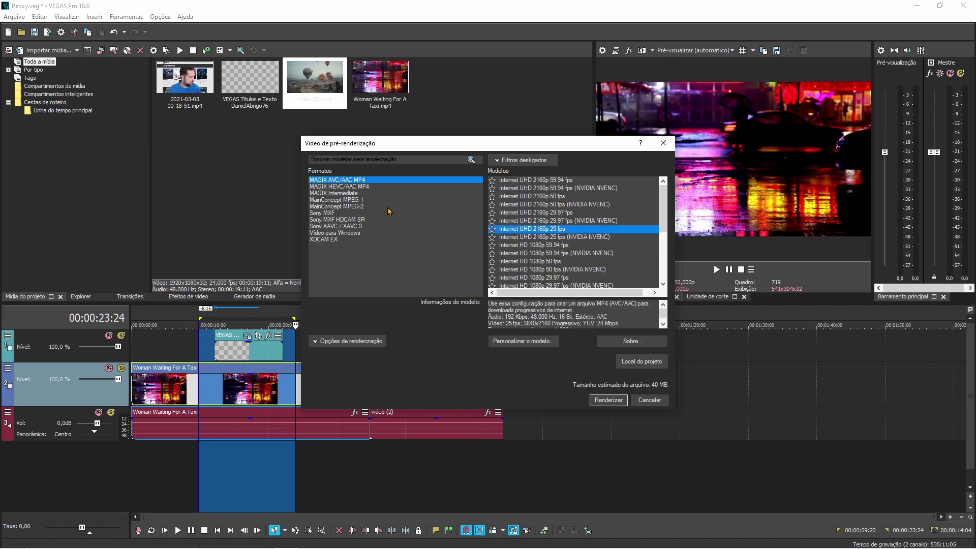
left_click(319, 187)
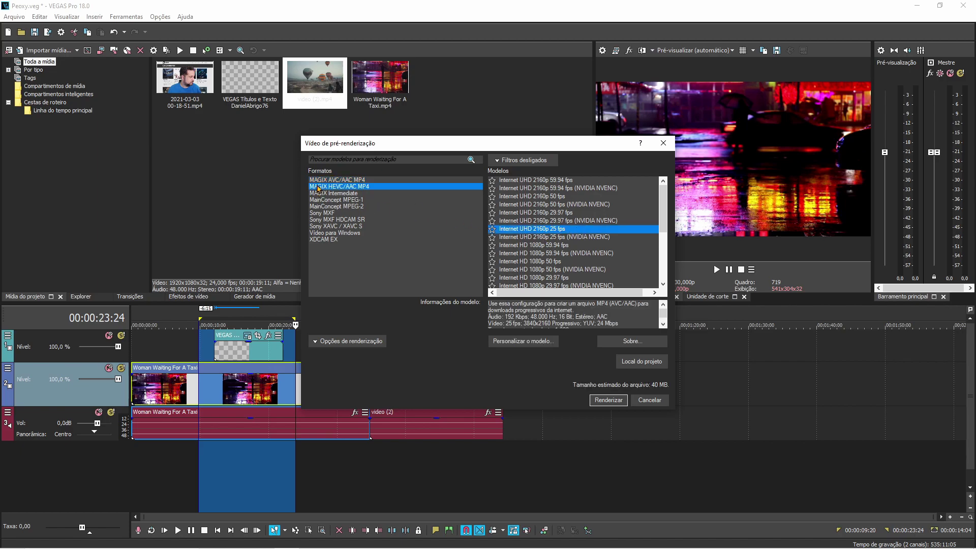
left_click(575, 238)
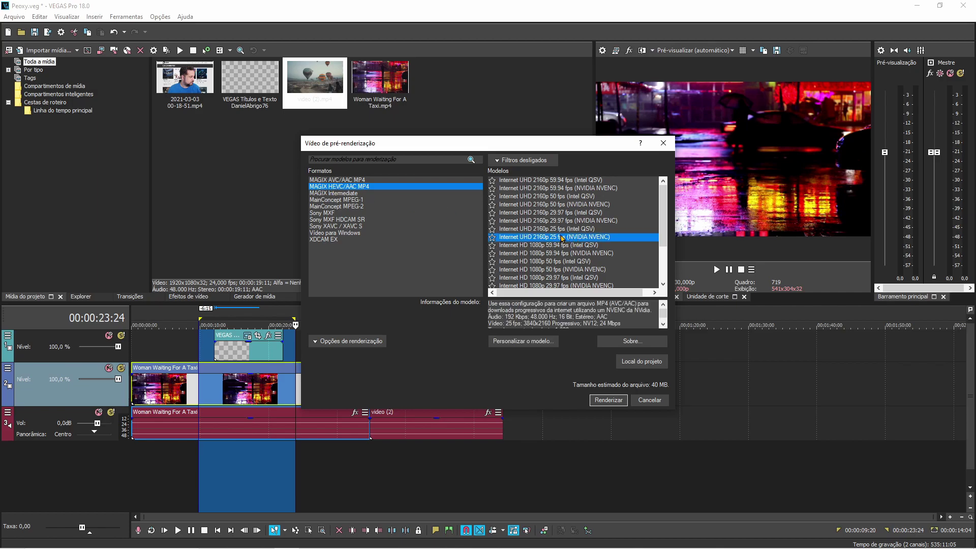
left_click(581, 230)
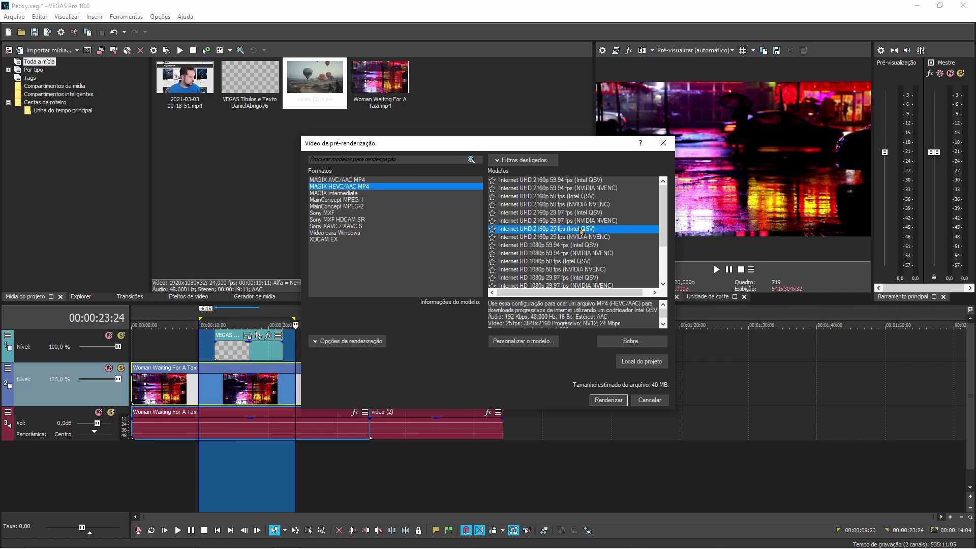
left_click(338, 193)
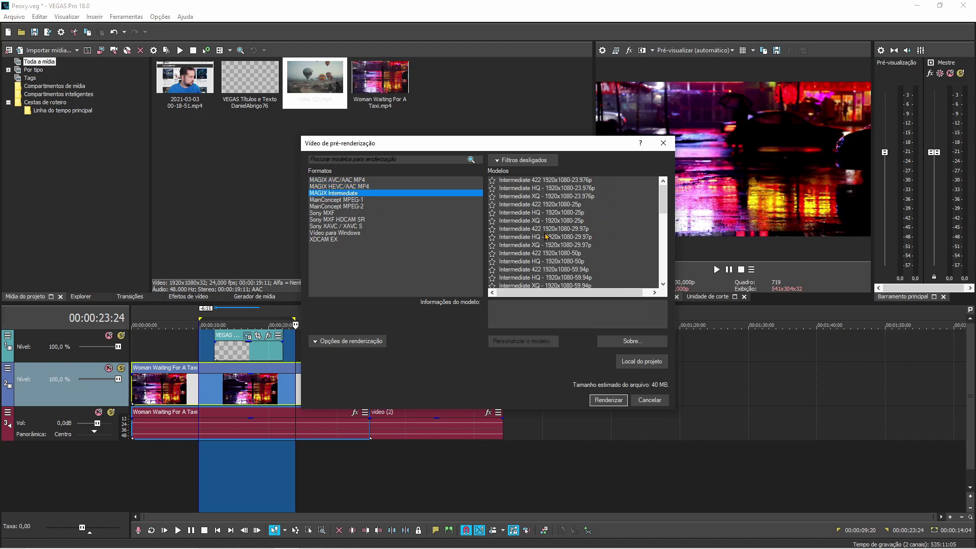
left_click(336, 199)
left_click(337, 206)
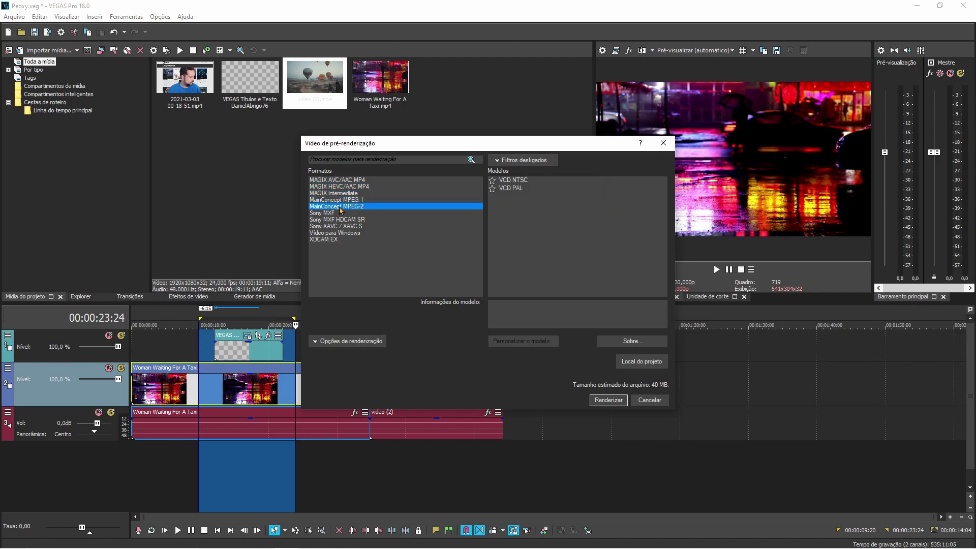
left_click(340, 181)
left_click(531, 229)
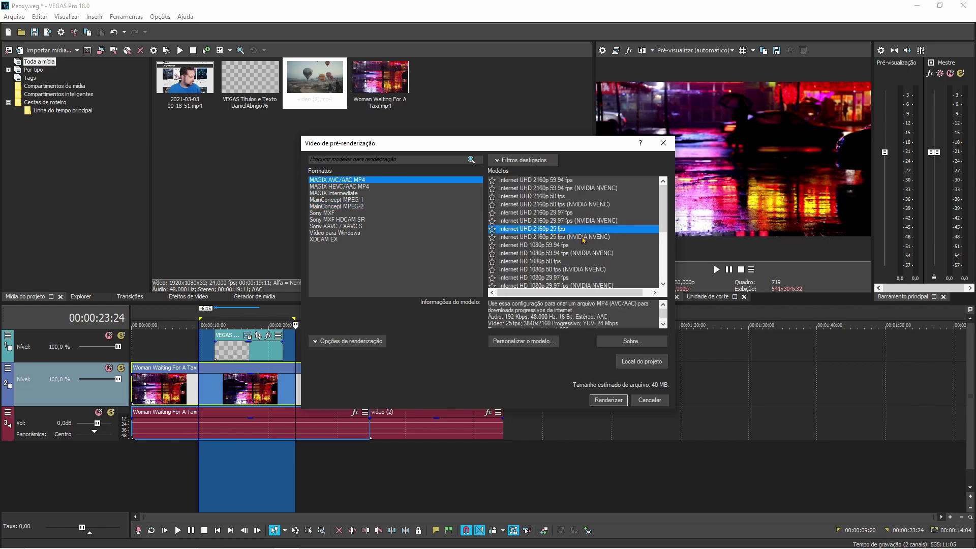
Step: Choose the MAGIX HEVC/AAC MP4 template Internet HD 1080p 29.97 fps (NVIDIA NVENC) for customizing
left_click(331, 187)
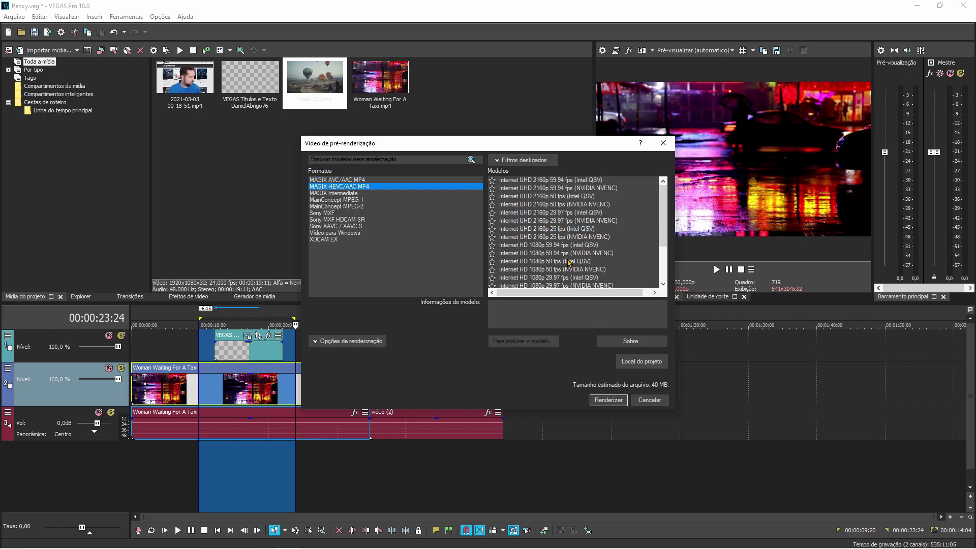
scroll(600, 253, "down", 2)
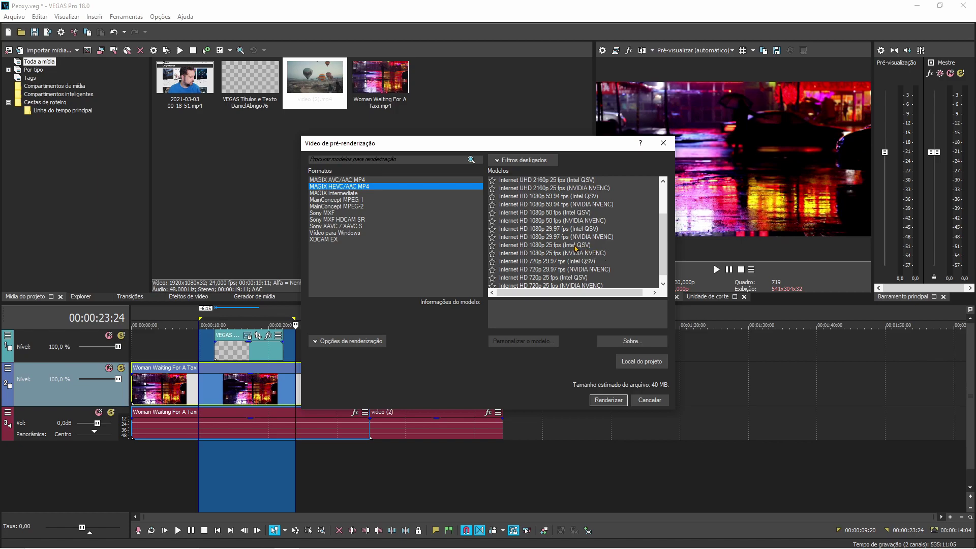
left_click(537, 238)
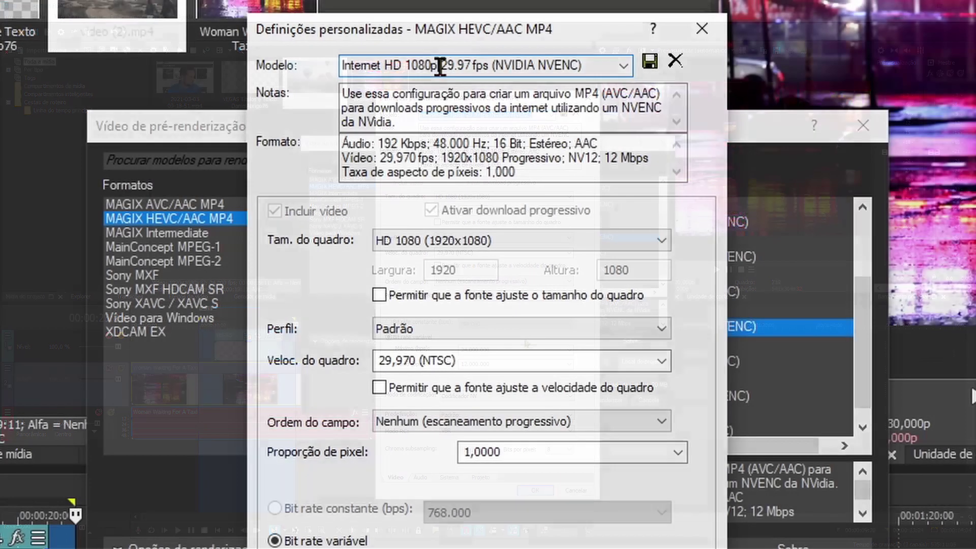
Step: Rename the custom template to Internet HD 1080p 30 fps (NVIDIA NVENC)
left_click_drag(463, 116, 528, 116)
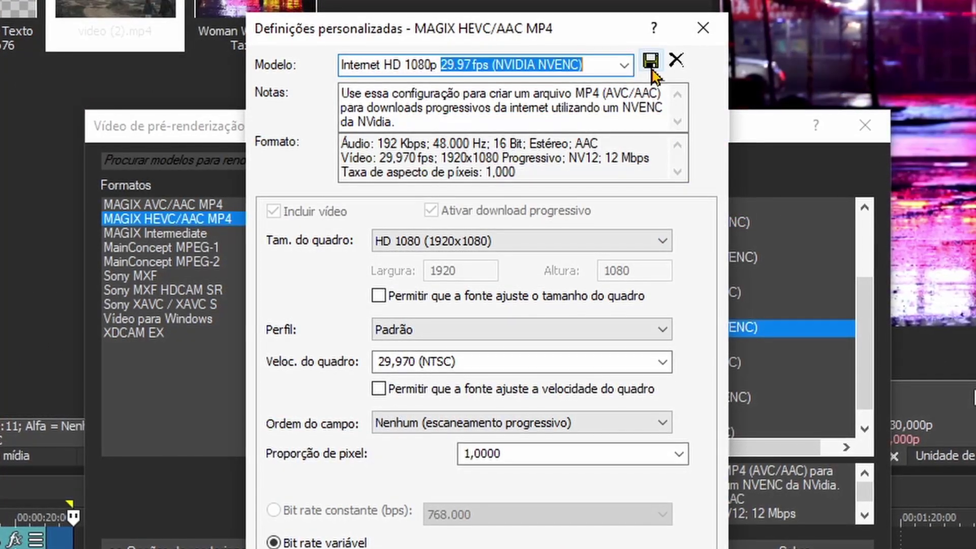
key("Left")
type("30")
key("Delete")
key("Delete")
key("Delete")
key("Delete")
key("Delete")
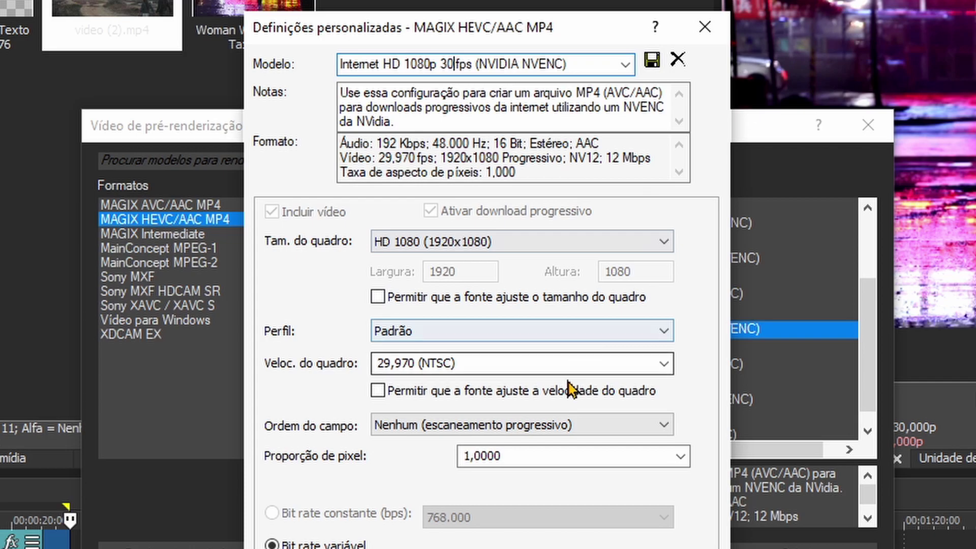
Step: Set the template's frame rate to 30, save and accept the custom settings, and pre-render the selected range with it
left_click(667, 367)
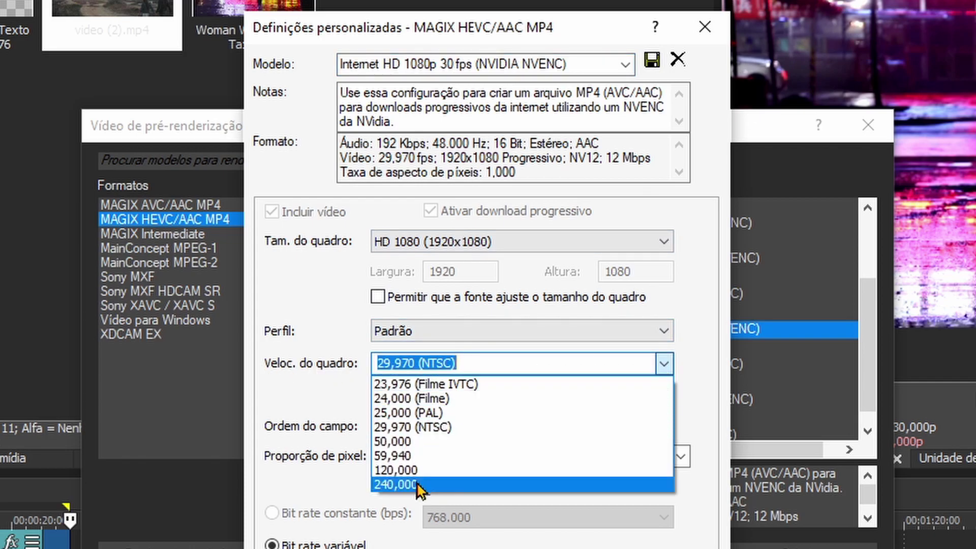
type("30")
left_click(574, 359)
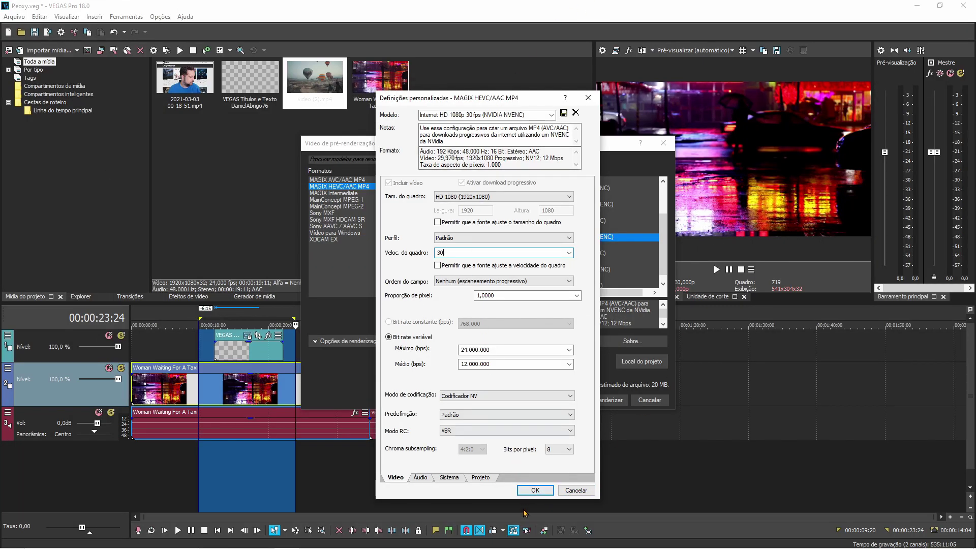
left_click(534, 492)
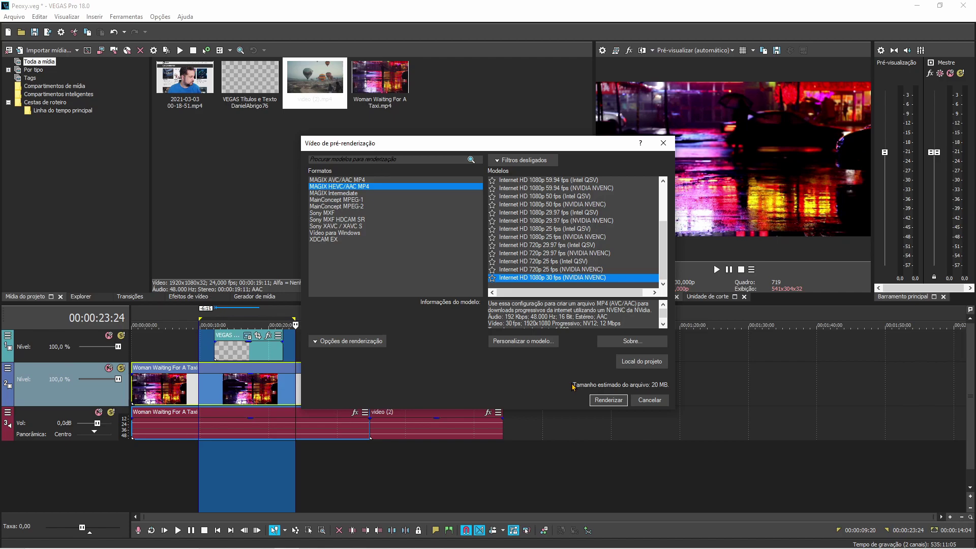
left_click(609, 400)
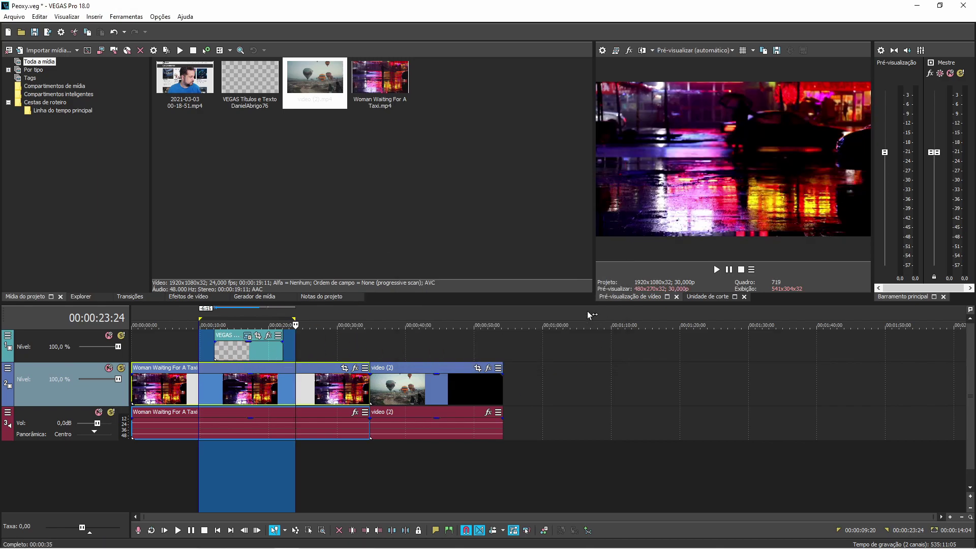
Step: Play the pre-rendered section from before the title through its end and stop playback
left_click(135, 324)
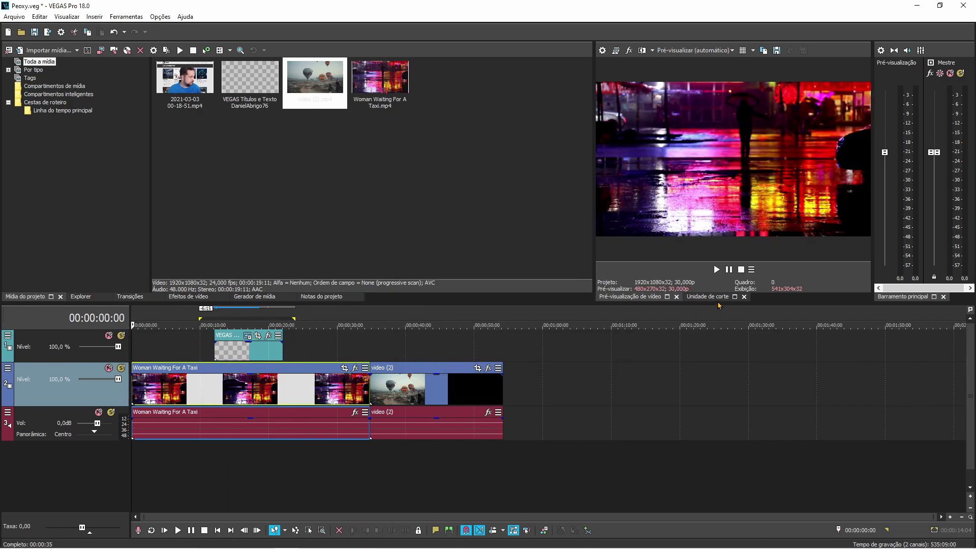
left_click(204, 324)
key("space")
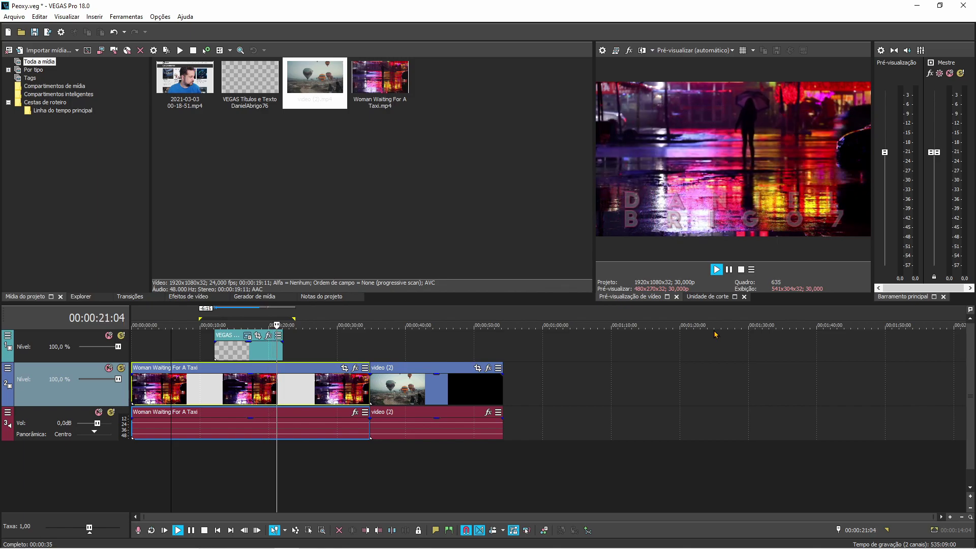
key("space")
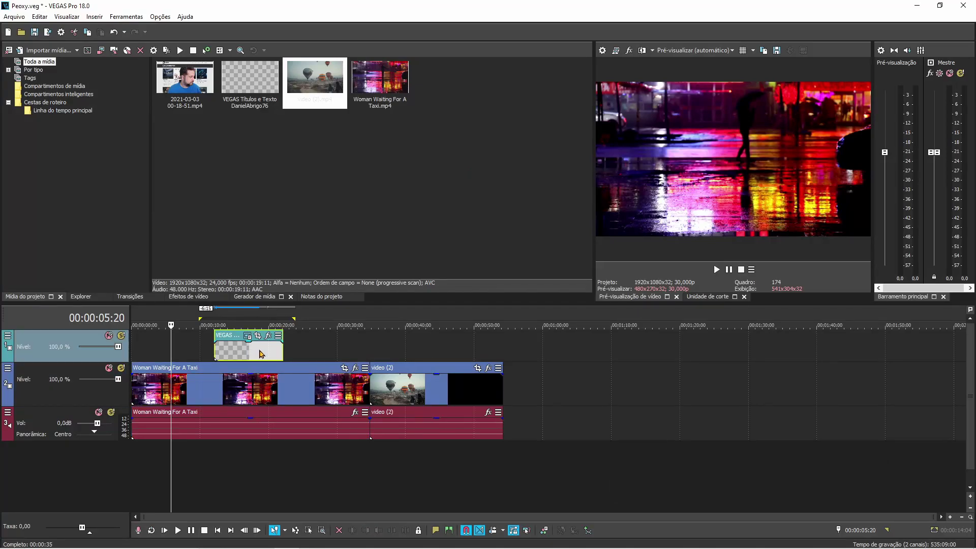
Step: Move the title event about 00:00:01:15 later on its track, play from just before it and pause during the title
left_click_drag(259, 354, 270, 354)
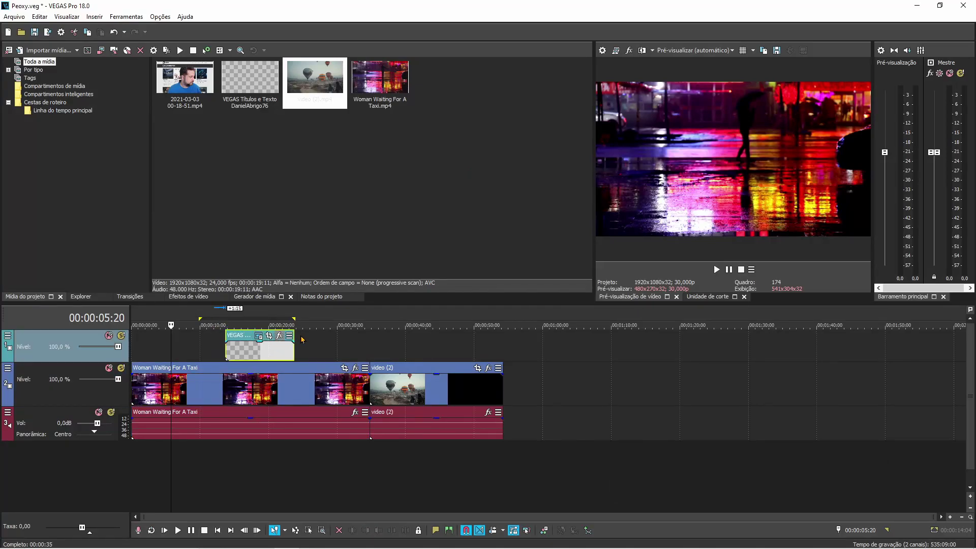
left_click(218, 314)
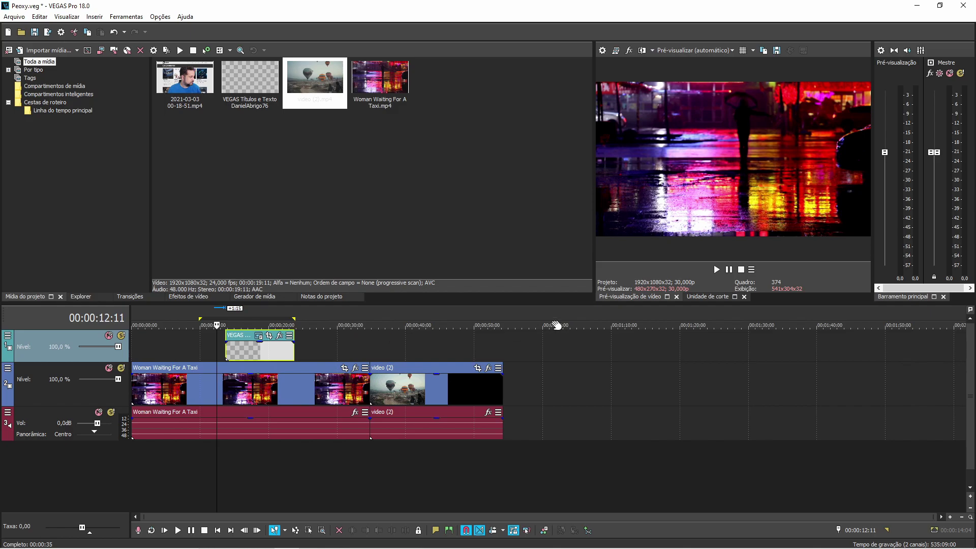
left_click(717, 270)
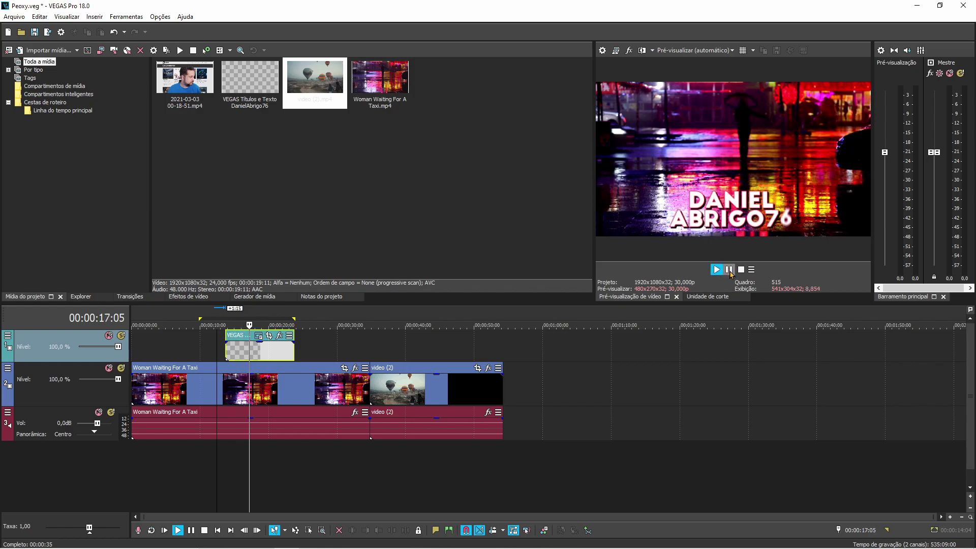
left_click(730, 269)
Step: Select the time range around the moved title, from 00:00:12:07 to 00:00:24:15
left_click_drag(216, 322, 300, 322)
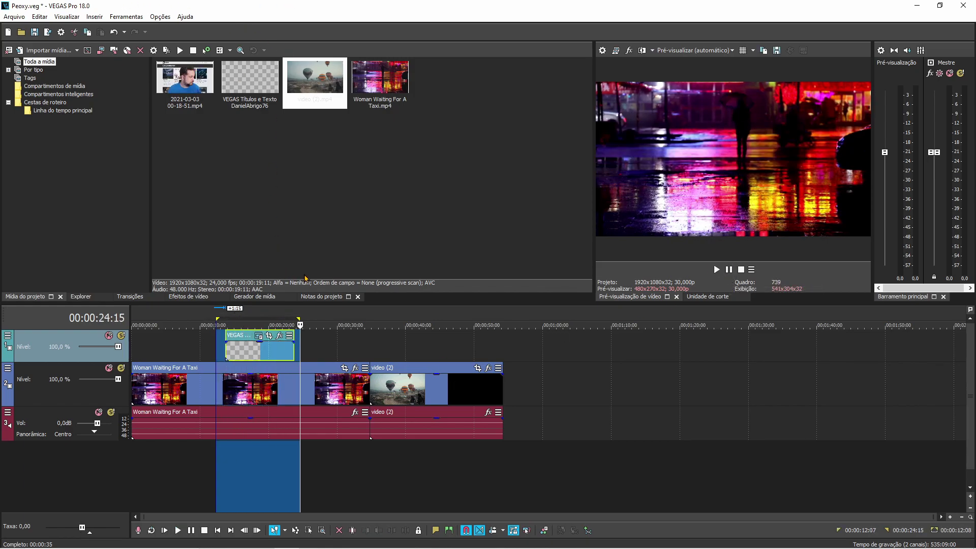